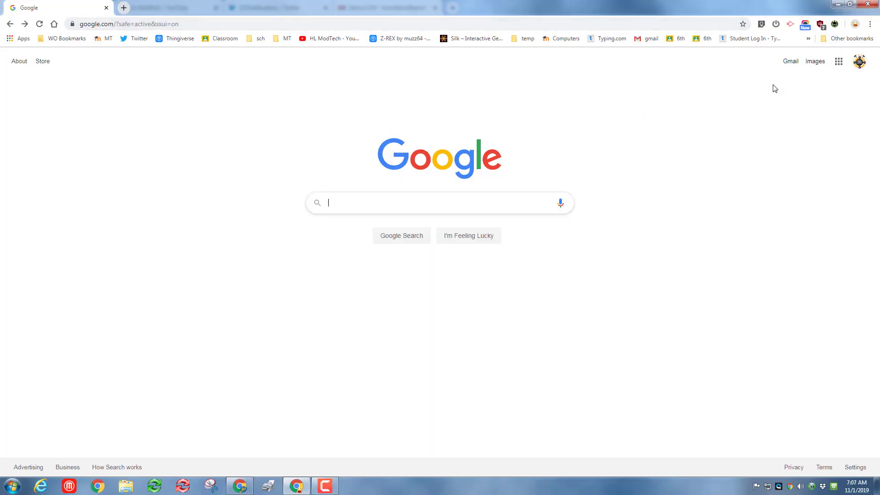
Step: Create a blank Google Doc and title it 'Mike and Joe Gliders'
left_click(839, 61)
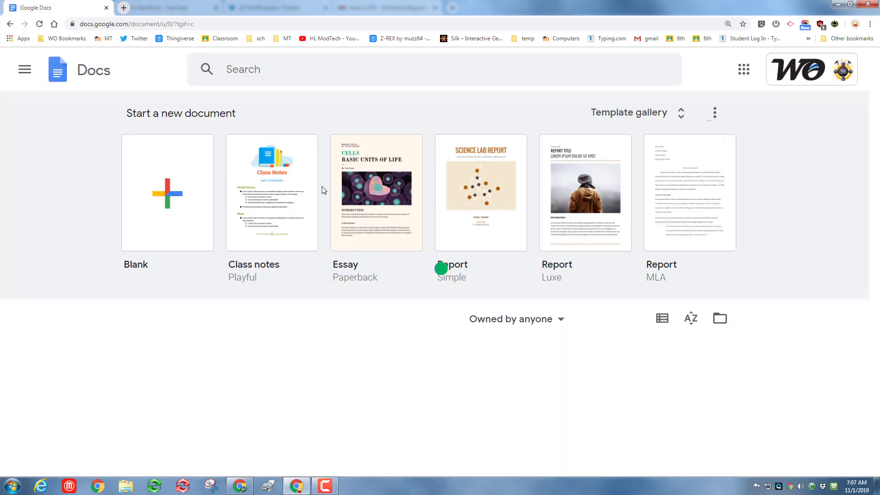
left_click(182, 209)
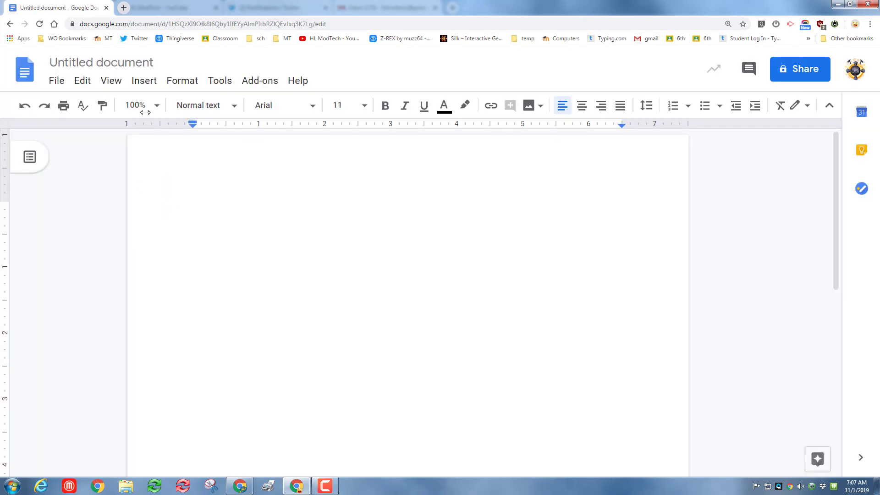
left_click(98, 65)
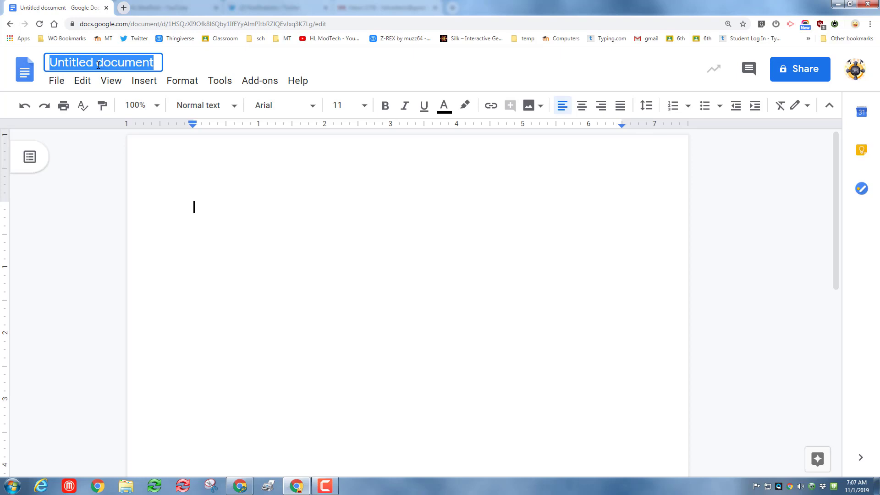
type("Mike and Joe Gliders")
right_click(207, 174)
left_click(185, 149)
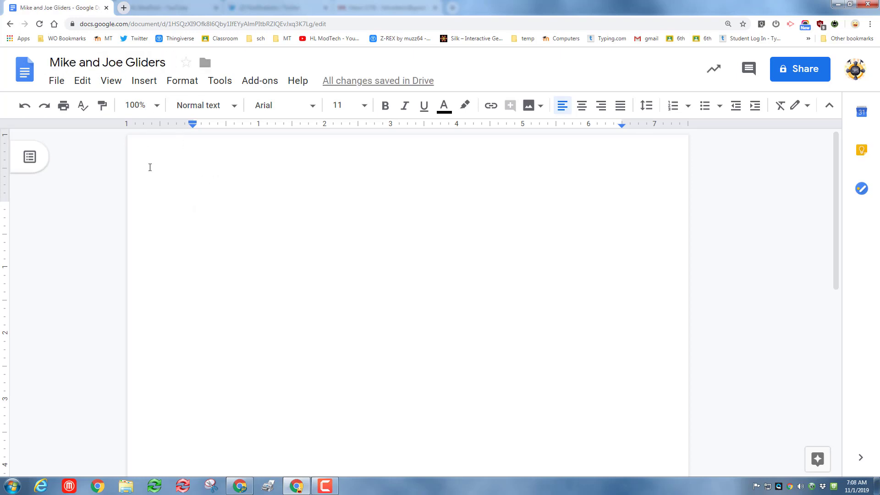
Step: Set all four page margins to 0.5 inch and the page colour to light green
left_click(56, 80)
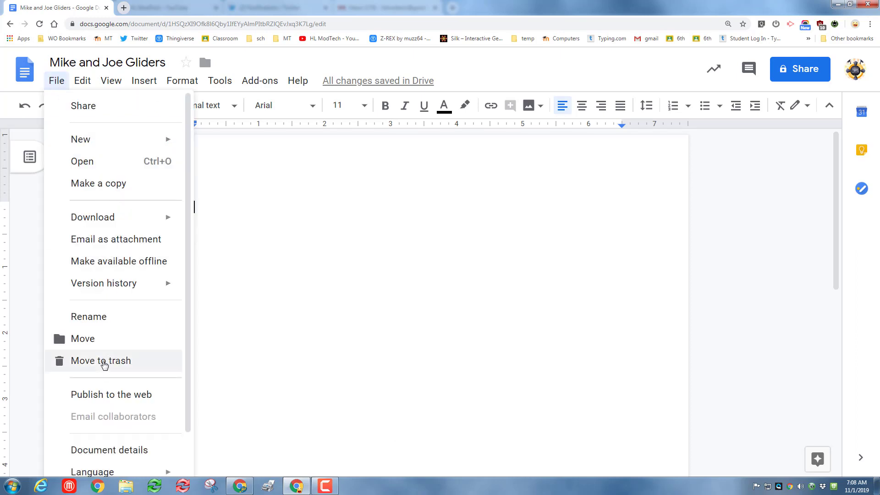
scroll(106, 359, "down", 1)
left_click(98, 443)
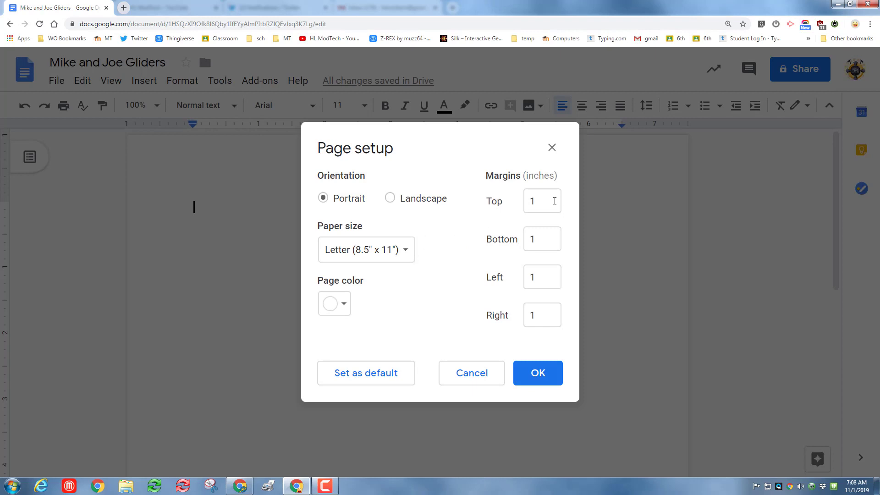
double_click(554, 201)
type(".5\t.5\t.5\t.5")
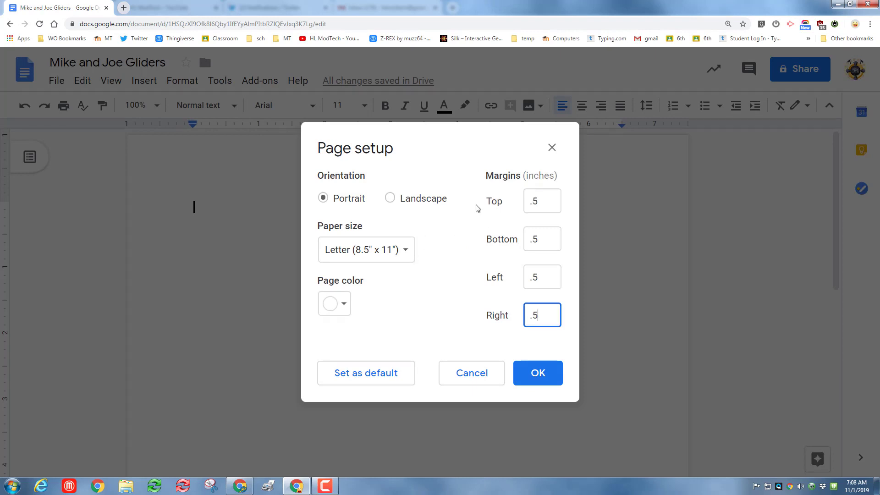
left_click(332, 303)
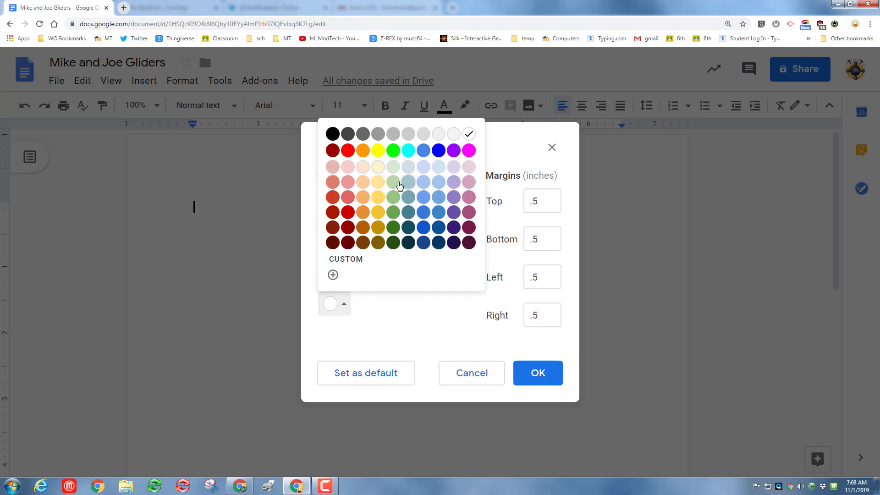
left_click(393, 186)
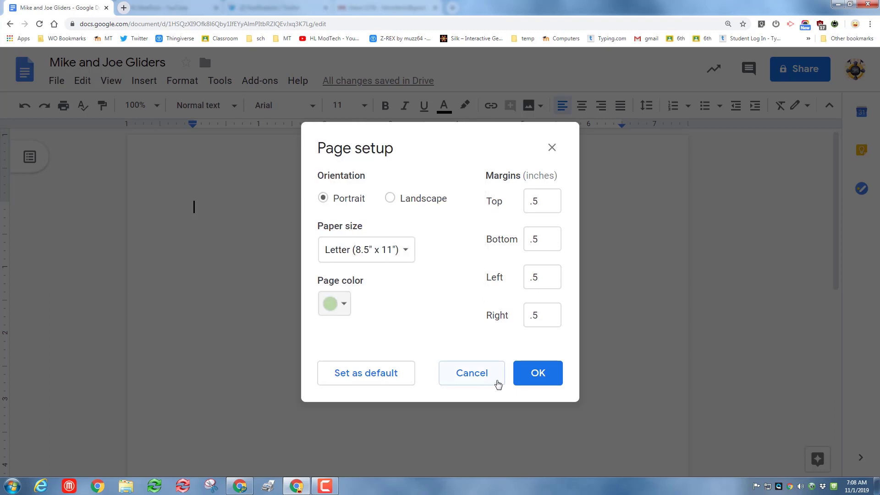
left_click(543, 381)
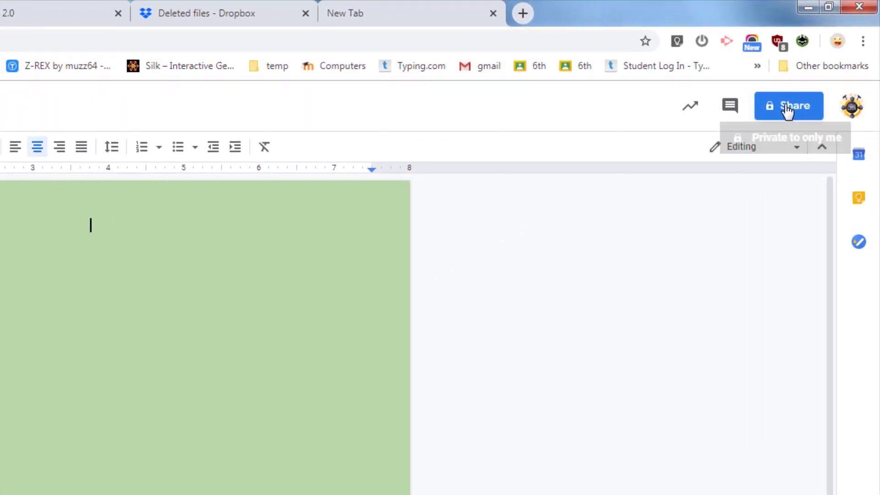
Step: Open and dismiss the sharing settings, then bring up the Insert menu's Drawing option
left_click(827, 62)
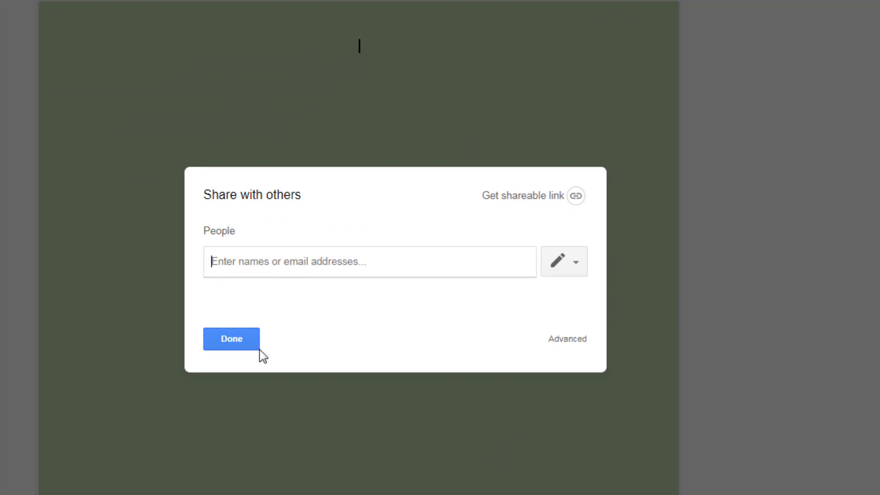
left_click(257, 349)
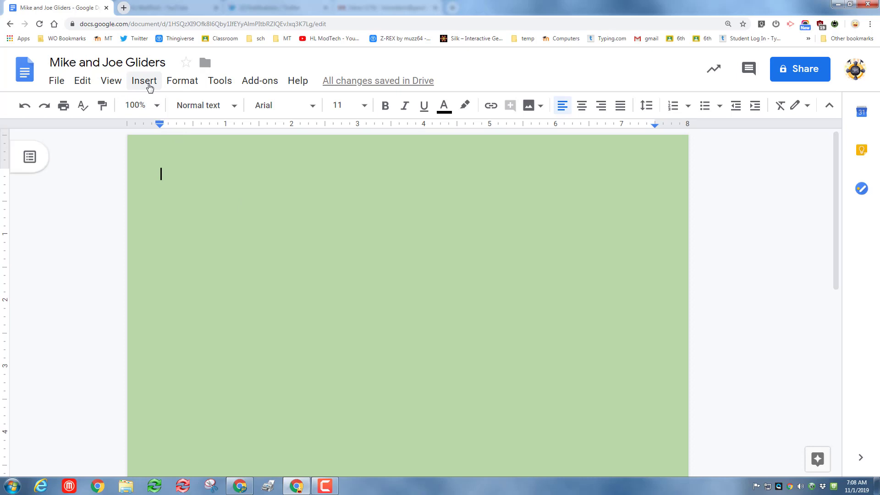
left_click(146, 85)
mouse_move(172, 150)
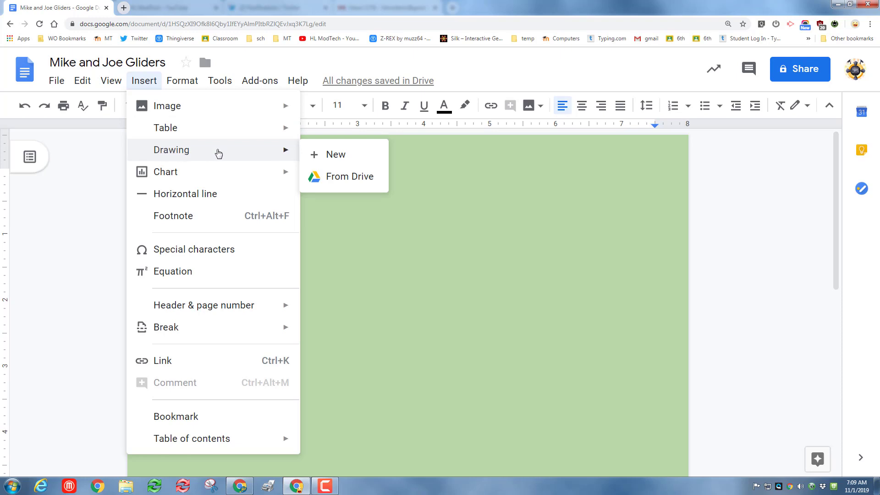
Step: Start a new drawing containing word art that reads 'Glider Reflection'
left_click(321, 154)
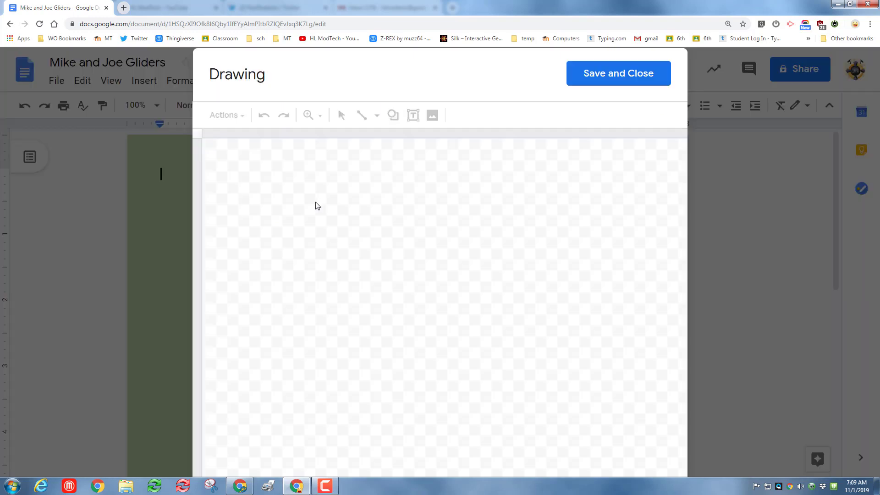
left_click(231, 117)
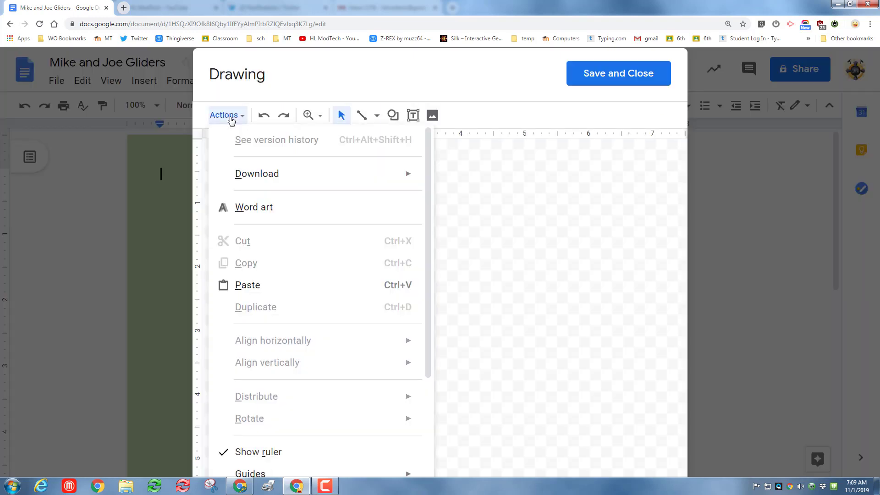
left_click(243, 210)
type("Glider Reflection")
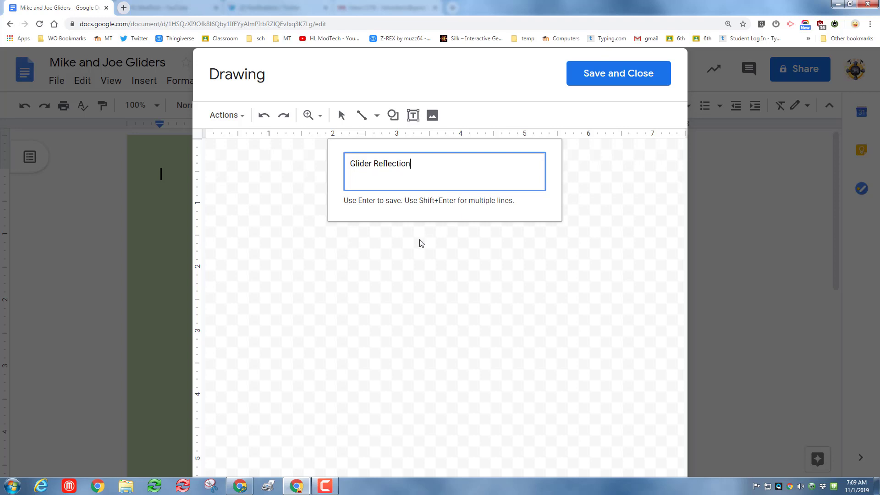
key("Return")
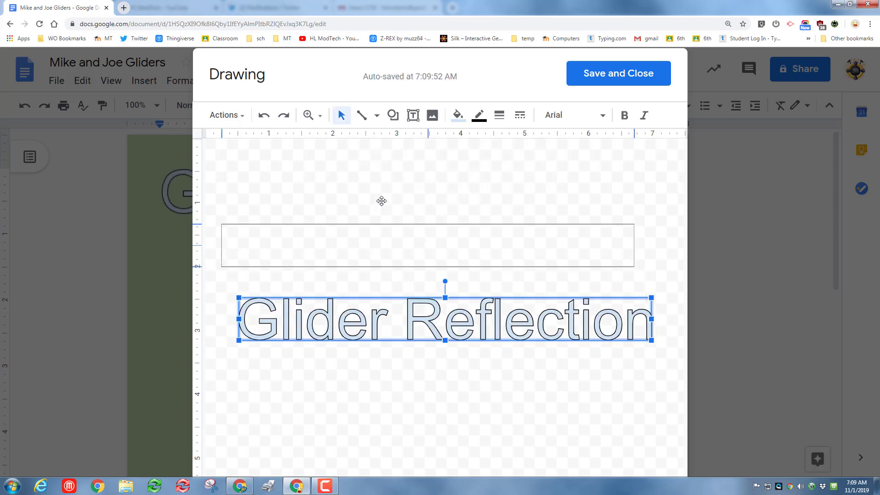
Step: Move the word art to the canvas top and change its font to Libre Baskerville
left_click_drag(382, 201, 398, 156)
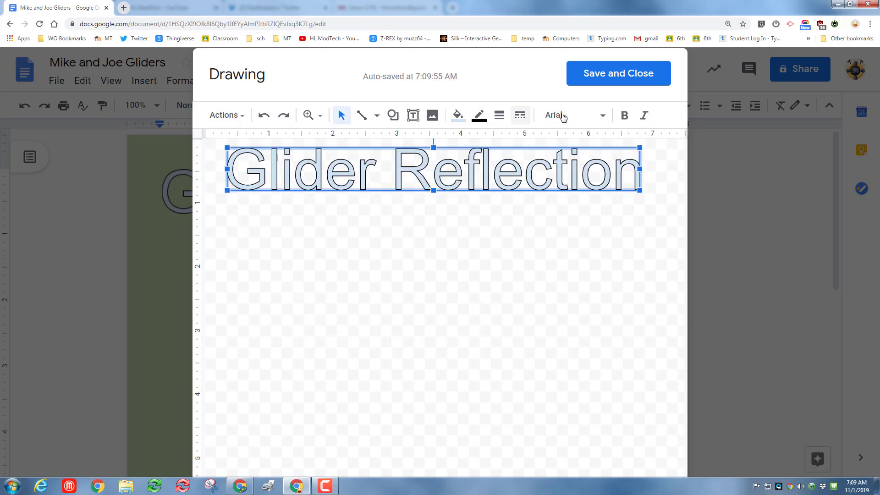
left_click(563, 116)
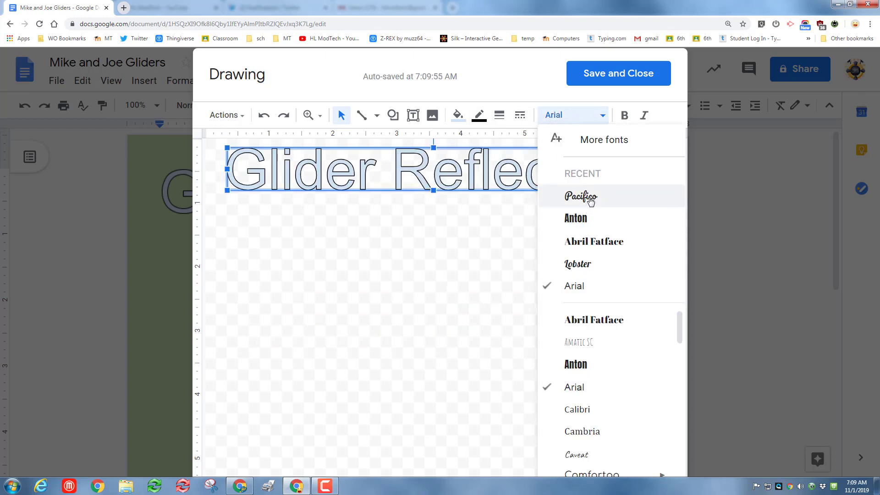
left_click(573, 141)
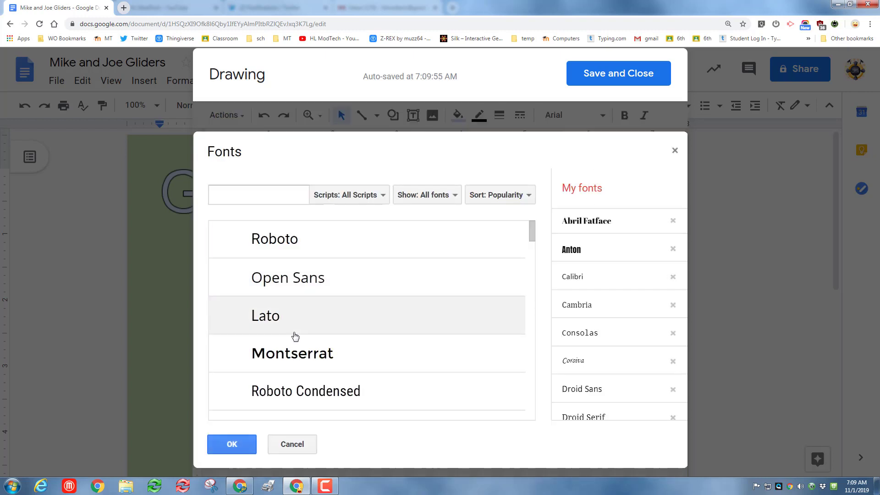
scroll(296, 337, "down", 3)
scroll(296, 336, "down", 5)
scroll(295, 337, "down", 5)
scroll(298, 331, "down", 3)
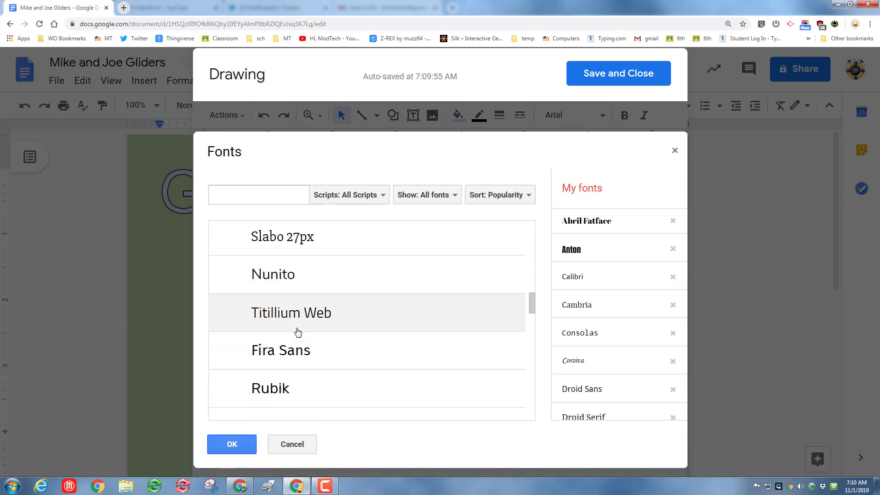
scroll(296, 331, "down", 3)
scroll(297, 332, "down", 2)
scroll(296, 331, "down", 3)
scroll(298, 311, "down", 3)
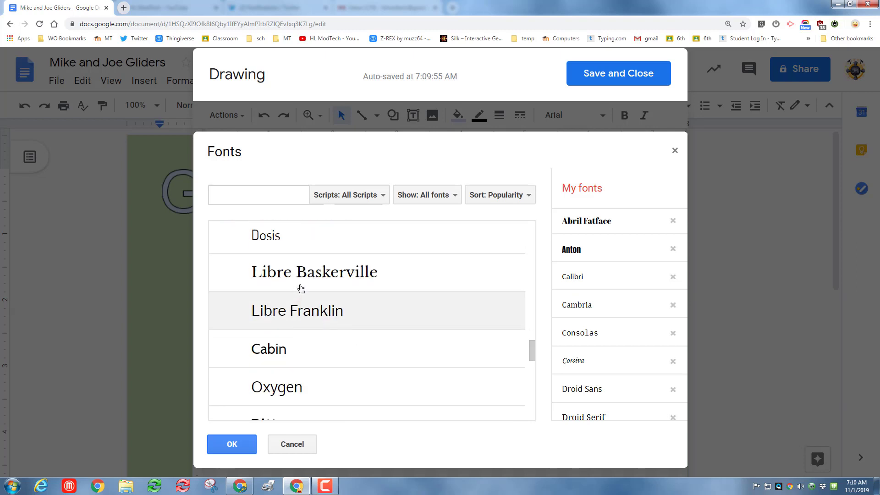
left_click(305, 277)
left_click(232, 444)
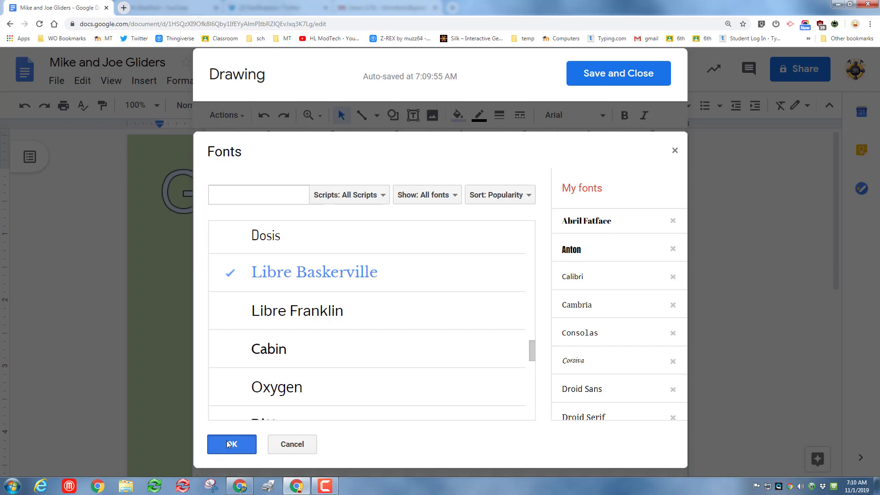
Step: Enlarge the word art, fill it blue and give it a thick light pink outline
left_click_drag(430, 179, 414, 182)
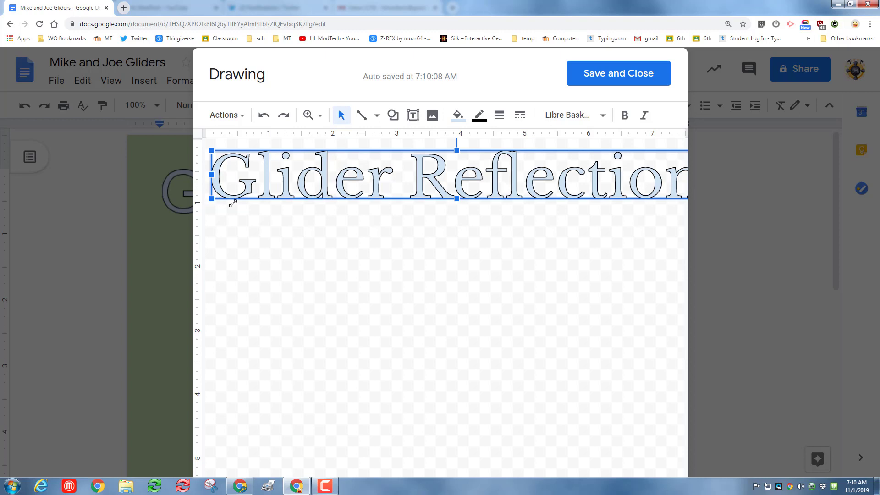
mouse_move(232, 203)
left_mouse_down()
mouse_move(324, 209)
mouse_move(326, 184)
left_mouse_up()
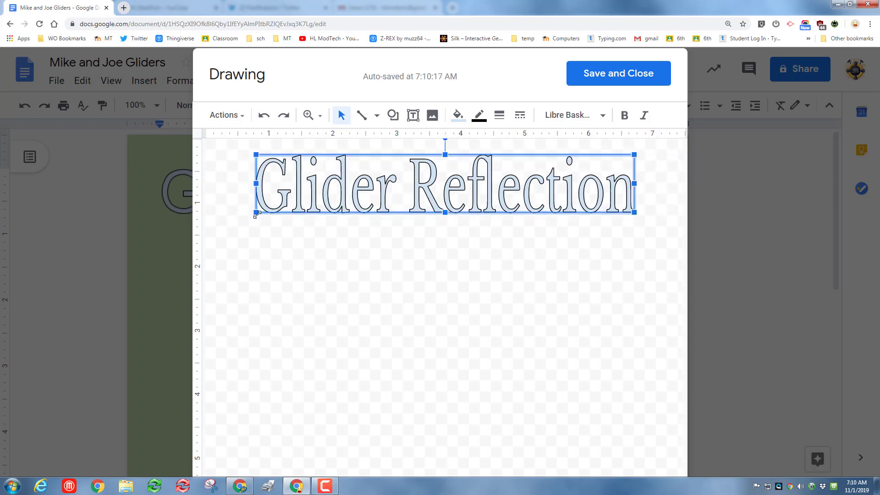
left_click_drag(256, 214, 234, 221)
left_click(459, 118)
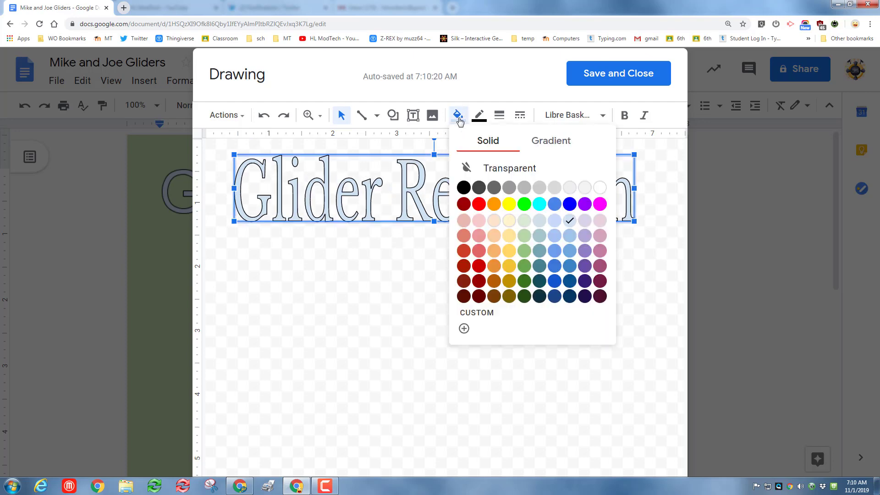
left_click(569, 204)
left_click(479, 116)
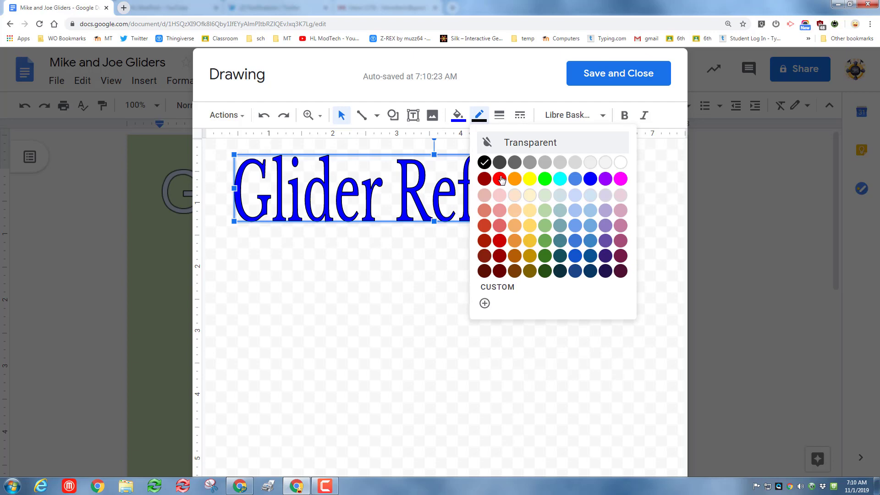
left_click(499, 198)
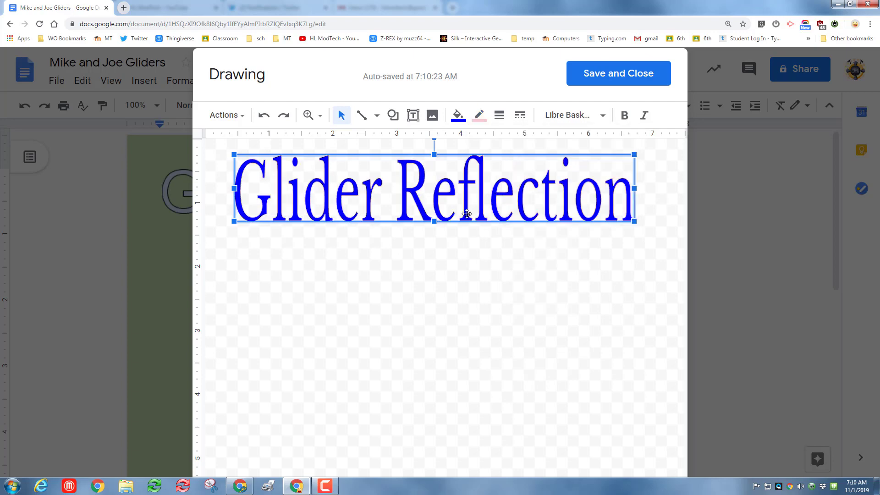
left_click(499, 115)
left_click(515, 190)
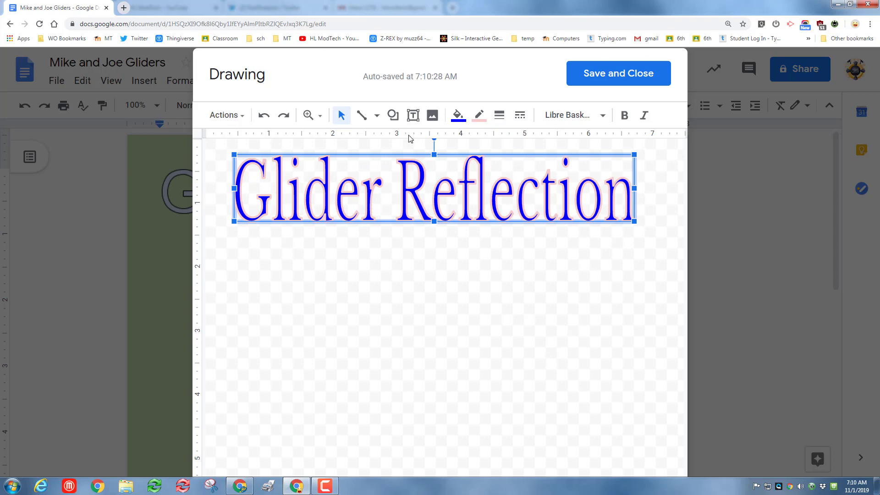
double_click(430, 199)
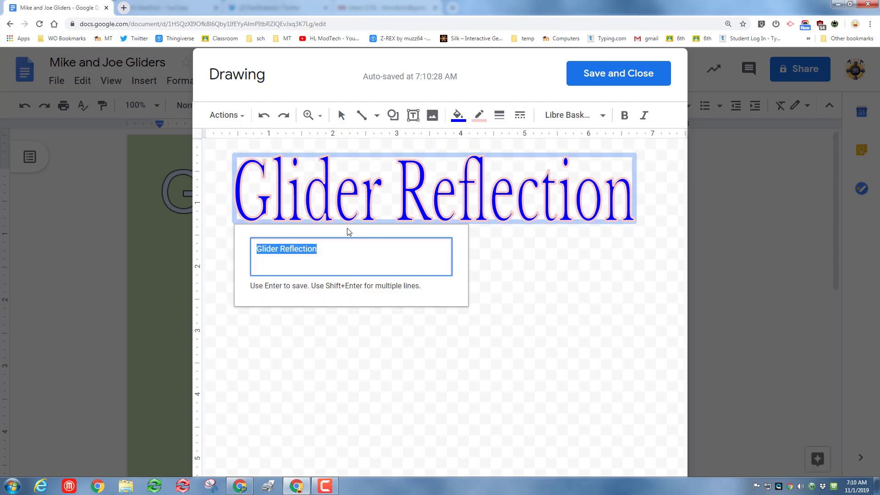
key("Return")
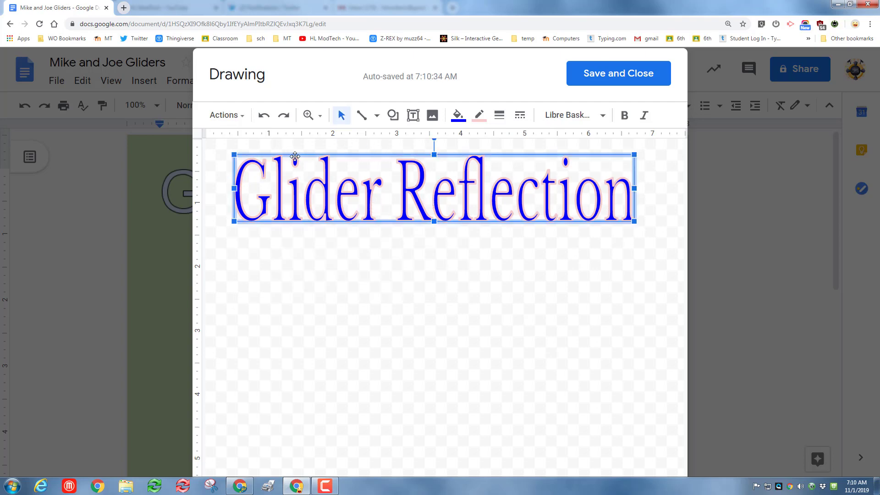
Step: Switch the word art to Anton, stretch it wider, fill it peach, outline it purple
left_click(565, 118)
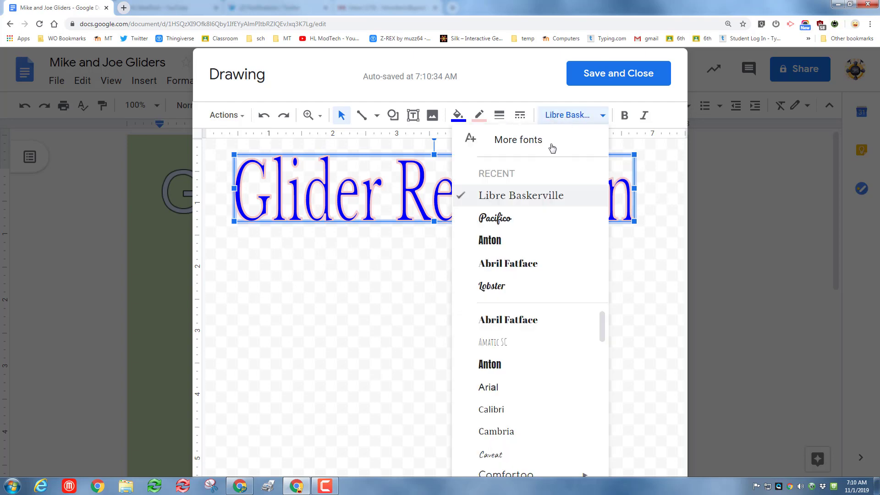
left_click(490, 238)
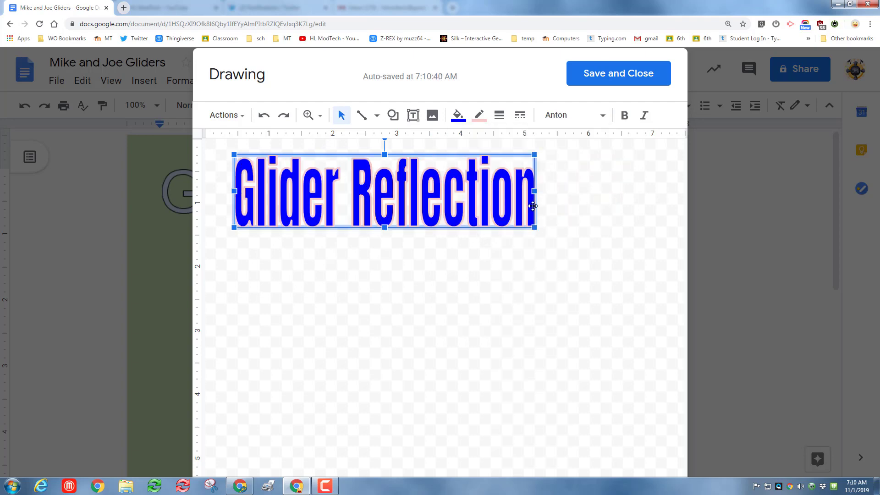
left_click_drag(537, 190, 604, 190)
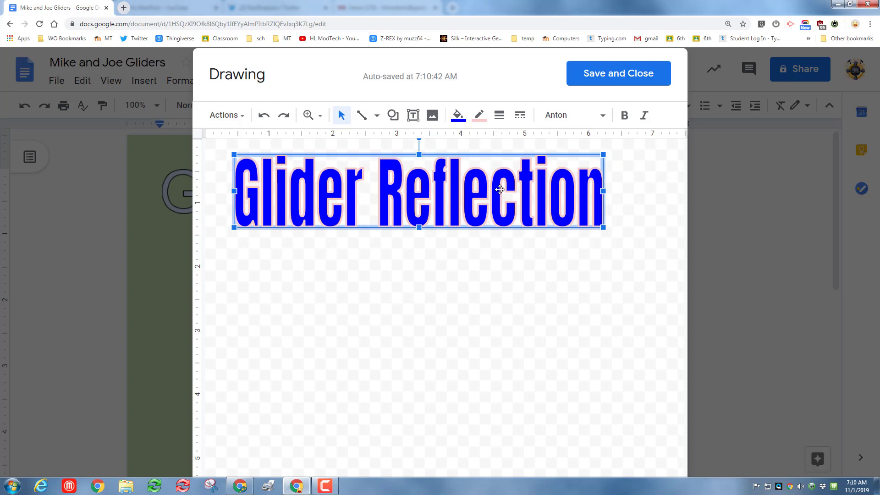
left_click(459, 115)
left_click(489, 219)
left_click(478, 115)
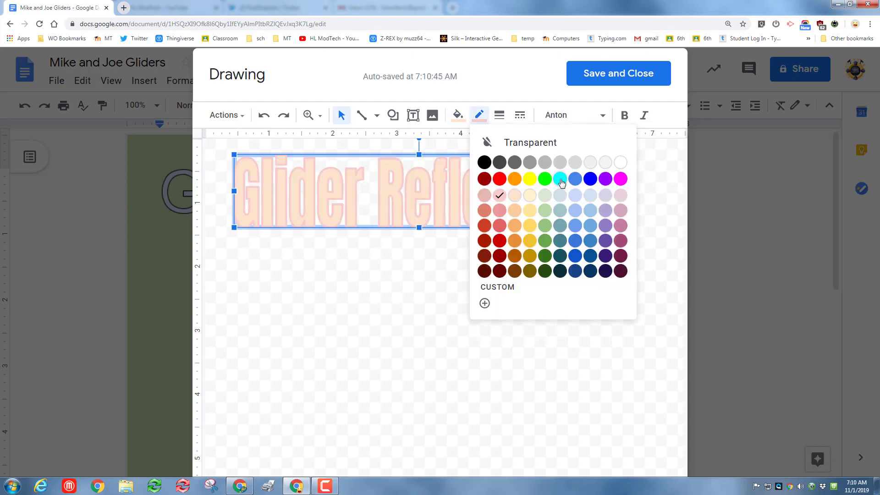
left_click(549, 177)
left_click(479, 115)
left_click(591, 183)
Step: Place the drawing in the document, centre it, and start a new line below
scroll(303, 288, "down", 1)
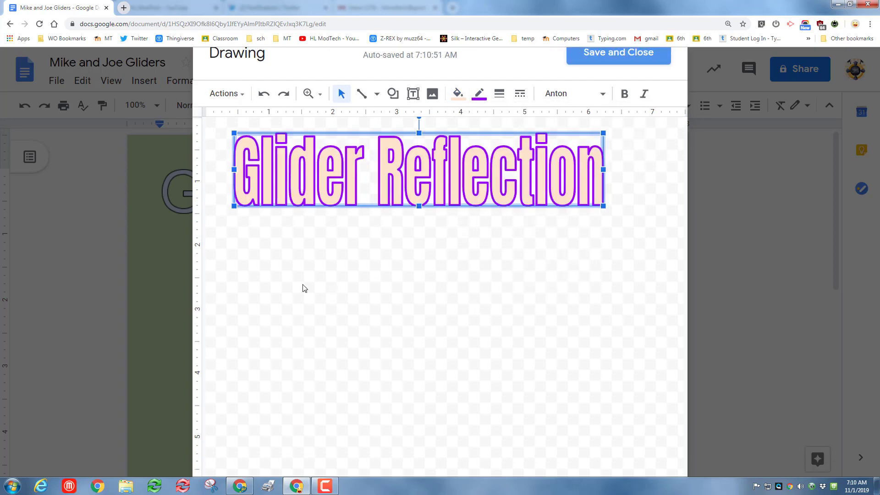
left_click(610, 63)
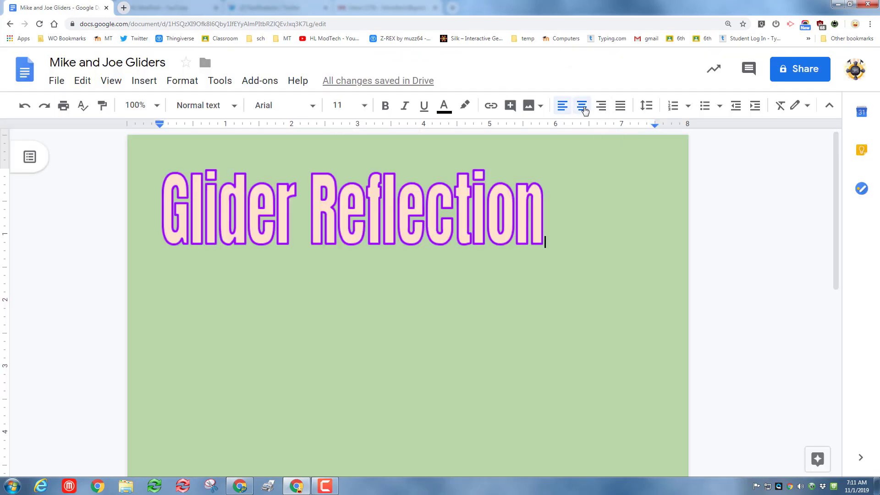
left_click(582, 107)
key("Return")
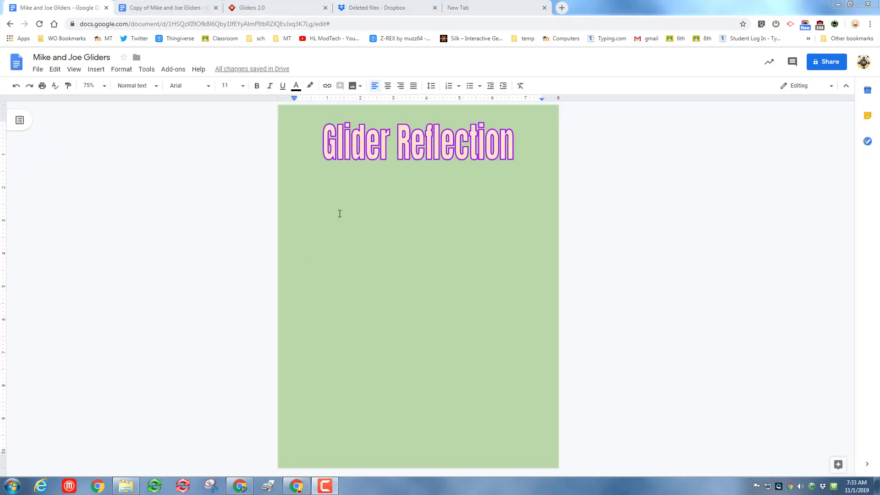
Step: Type a 'By' byline under the title, right-align it, and add a new line
left_click(333, 188)
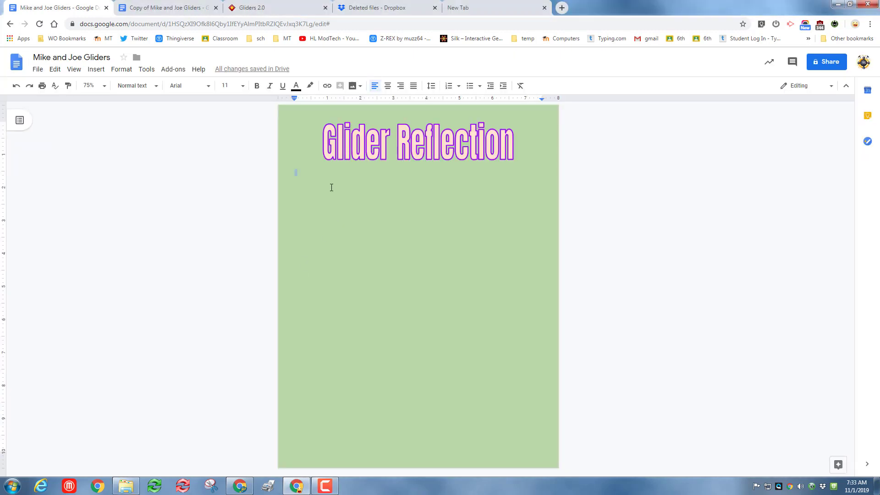
type("By Mike H and Joe S")
left_click_drag(299, 173, 369, 171)
left_click(400, 86)
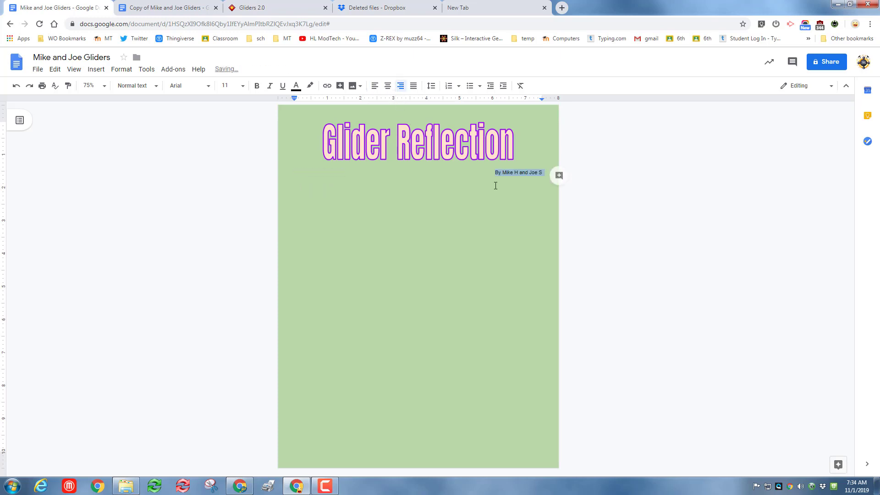
left_click(544, 173)
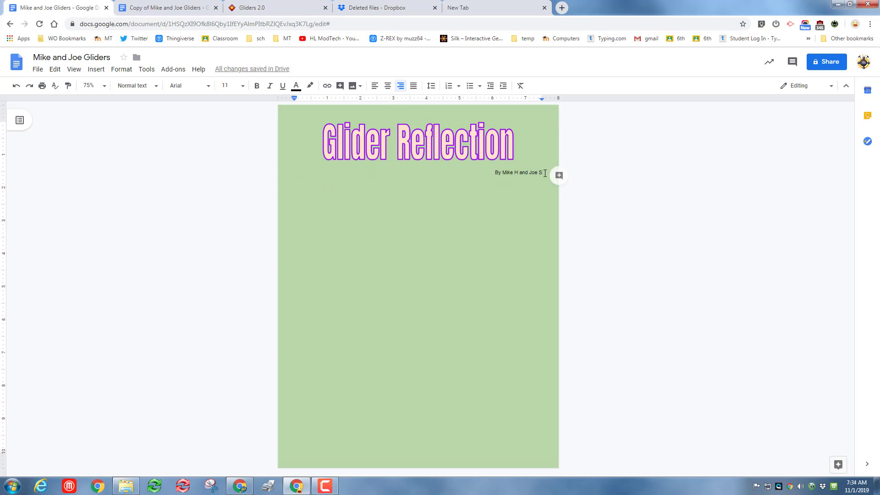
key("Return")
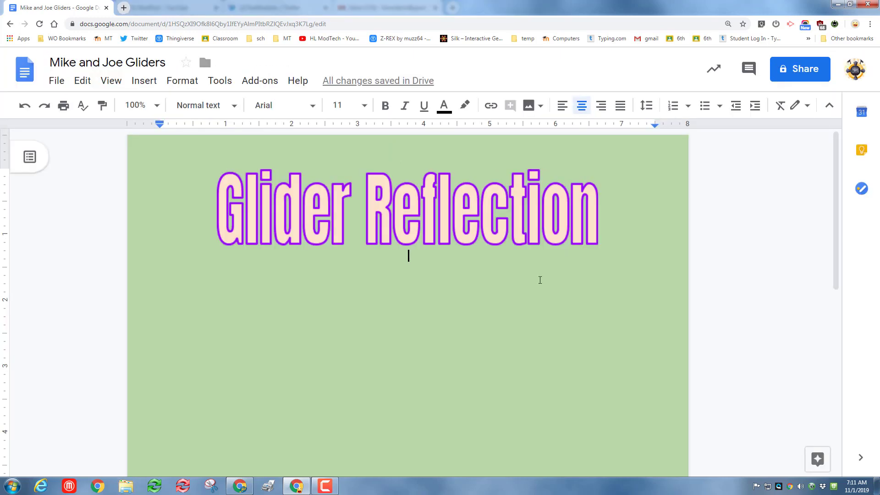
Step: In a new tab, sign in to WhiteBox Learning with Google and launch Gliders 2.0 Engineering
left_click(124, 7)
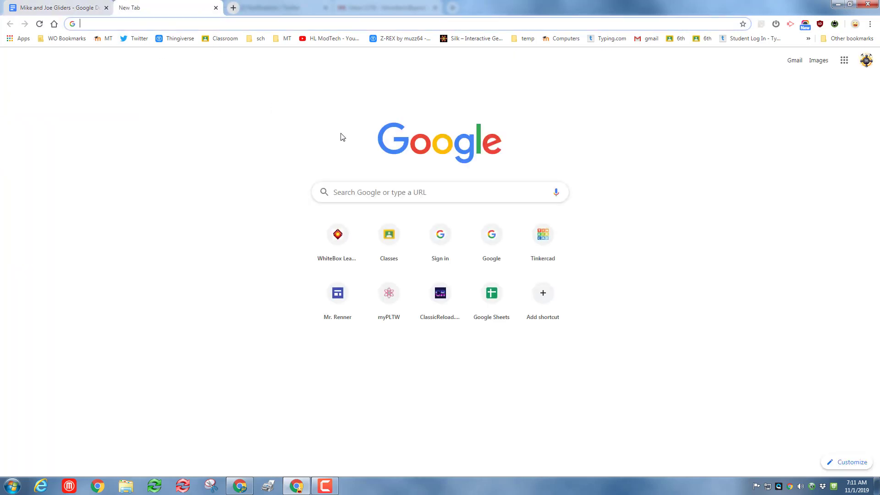
left_click(339, 240)
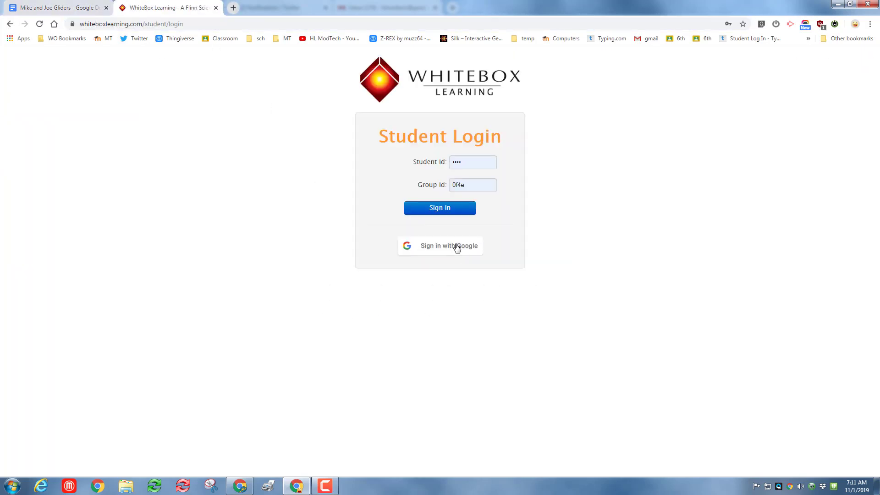
left_click(456, 248)
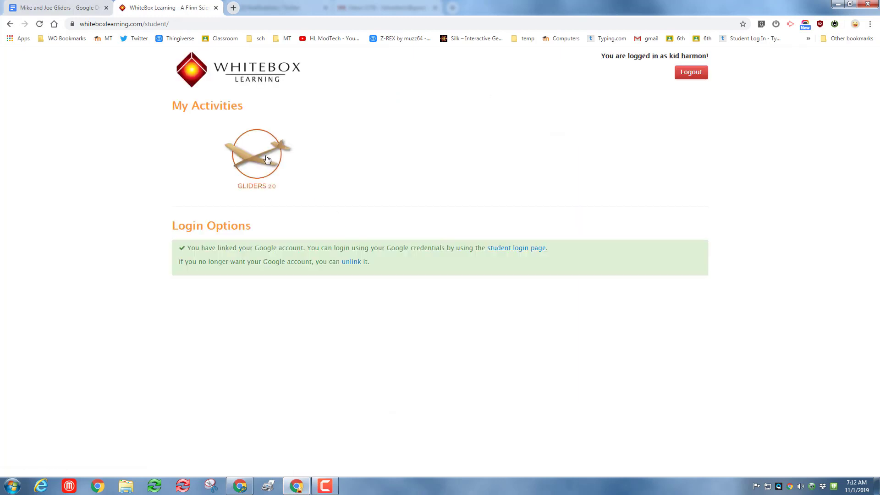
left_click(264, 159)
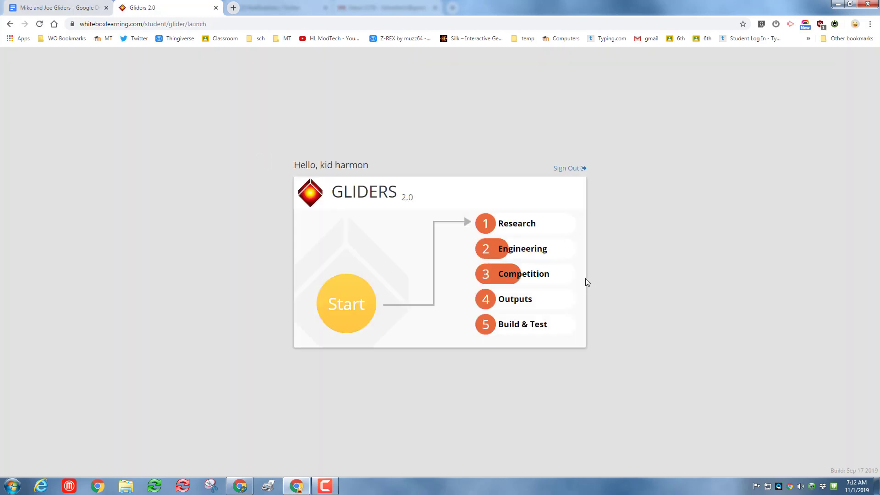
left_click(524, 251)
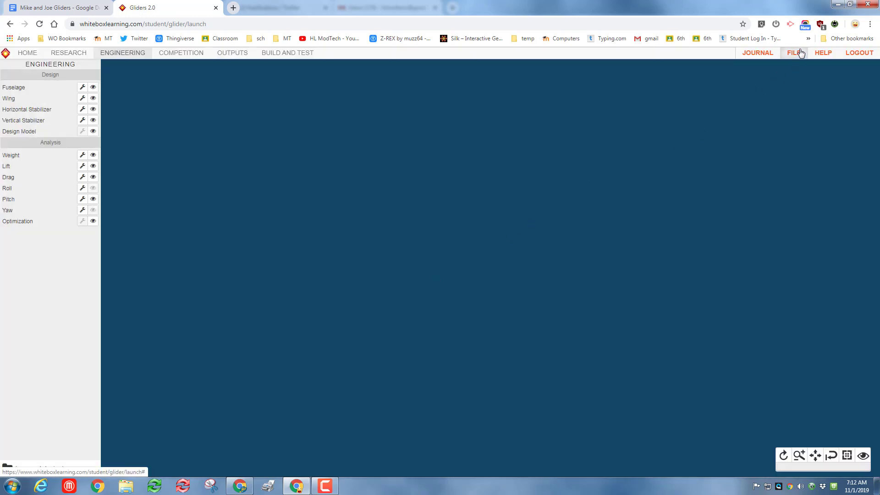
Step: Load the saved GLIDER 8 design and rotate the 3D model to a new angle
left_click(798, 53)
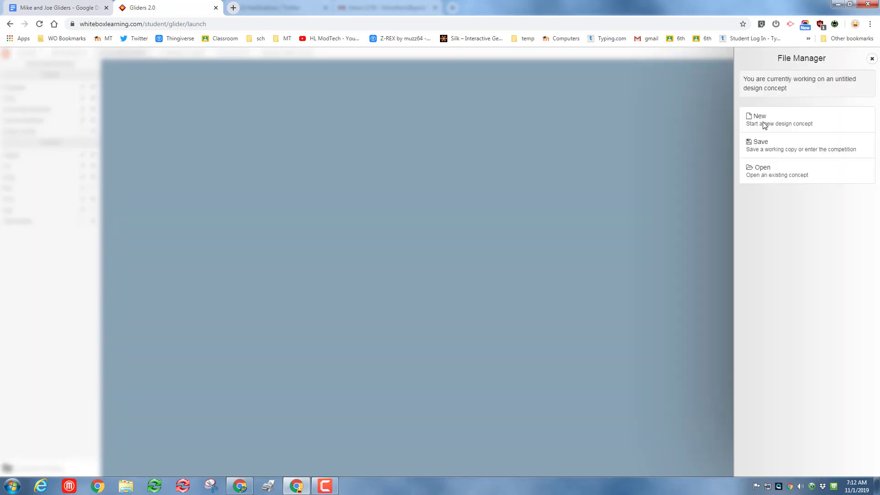
left_click(761, 167)
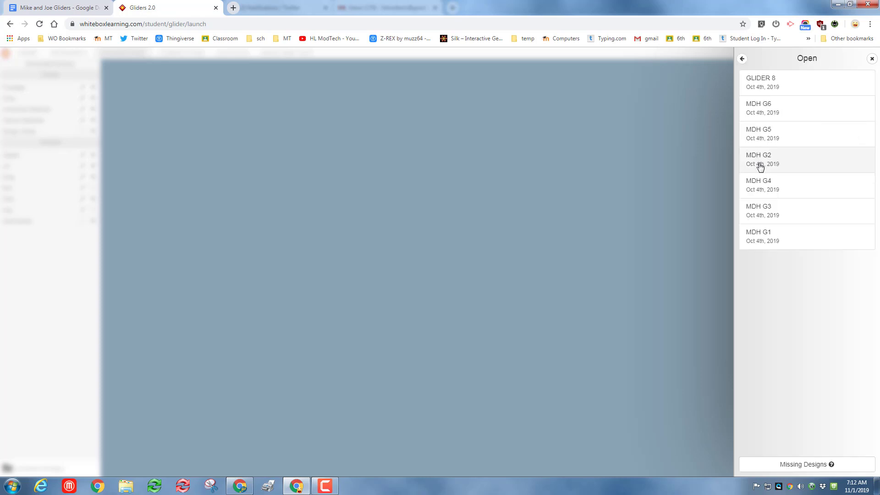
left_click(765, 89)
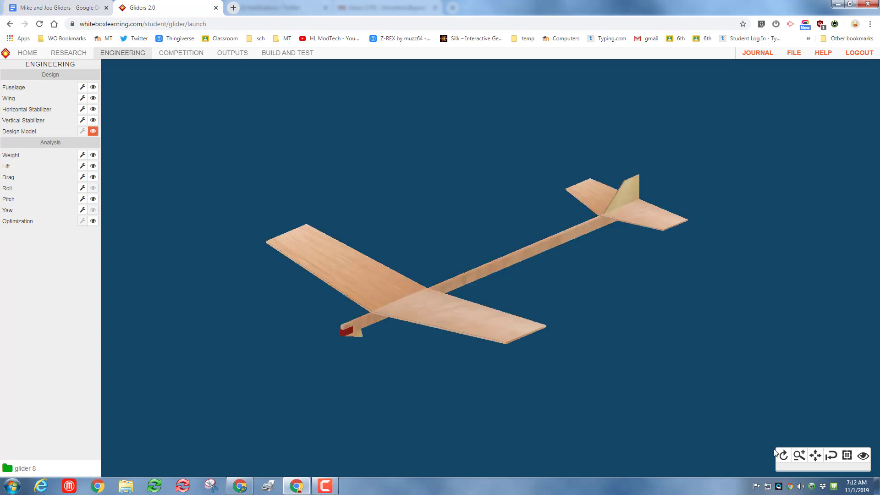
left_click(785, 457)
mouse_move(626, 374)
left_mouse_down()
mouse_move(646, 380)
mouse_move(519, 394)
mouse_move(544, 381)
mouse_move(581, 384)
mouse_move(581, 391)
mouse_move(389, 389)
left_mouse_up()
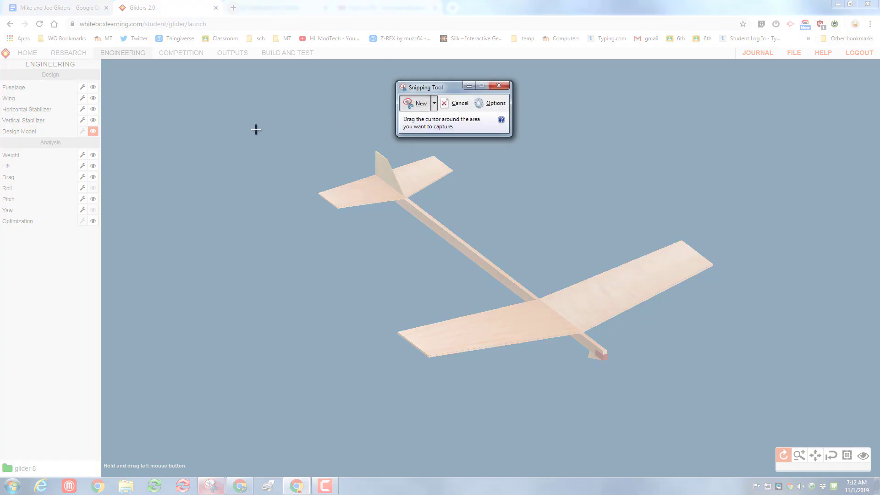
Step: Snip the glider model and save it to Downloads as GCapture.PNG
left_click_drag(297, 127, 726, 371)
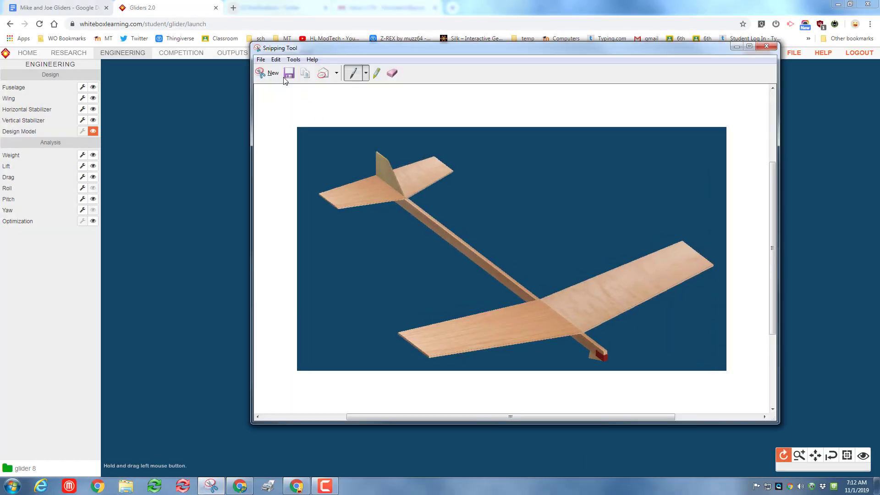
left_click(284, 77)
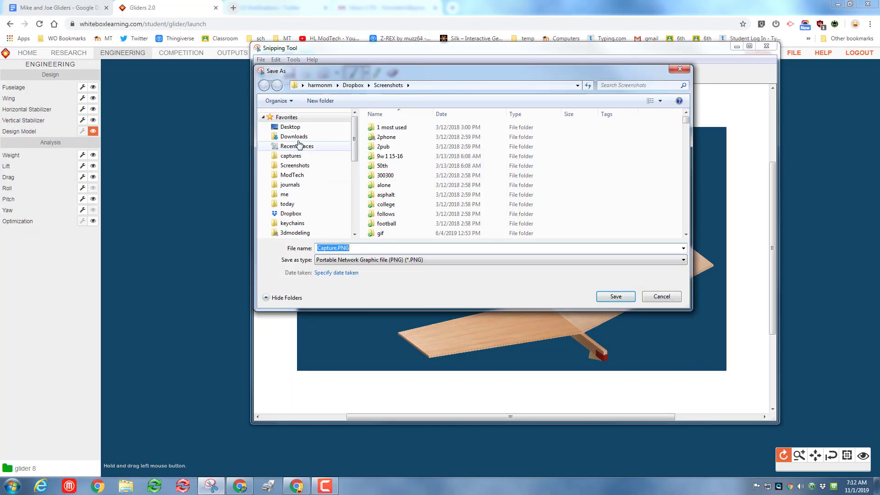
left_click(297, 137)
left_click(320, 252)
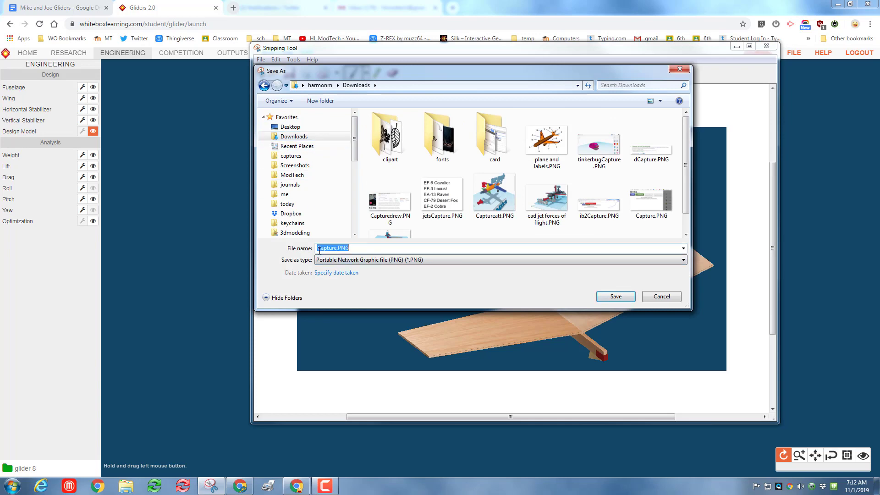
type("G")
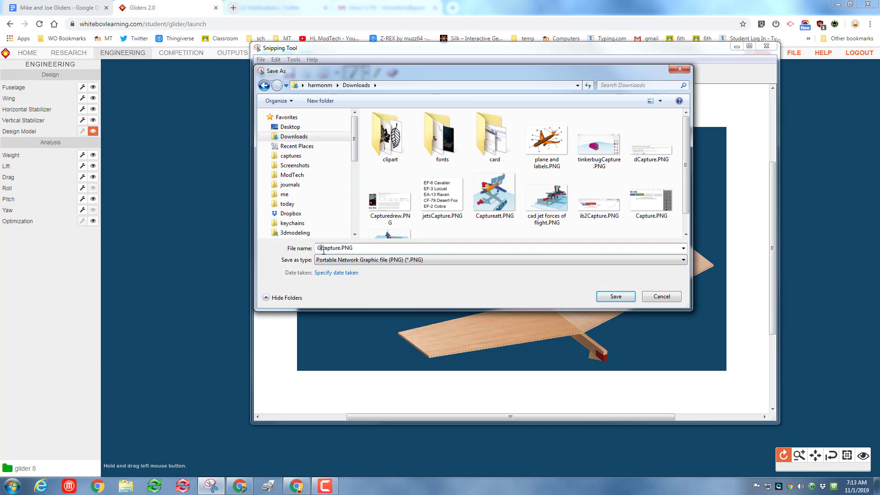
left_click(605, 295)
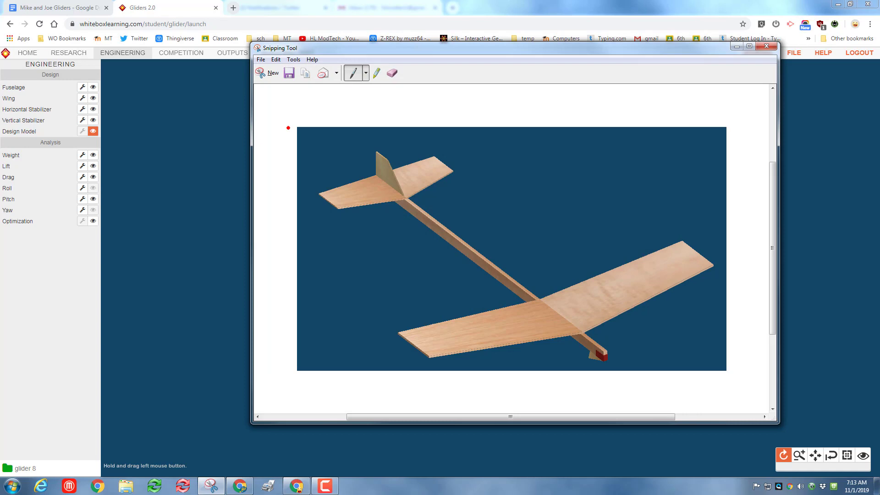
Step: Insert GCapture.PNG from Downloads into the Mike and Joe Gliders document
left_click(57, 8)
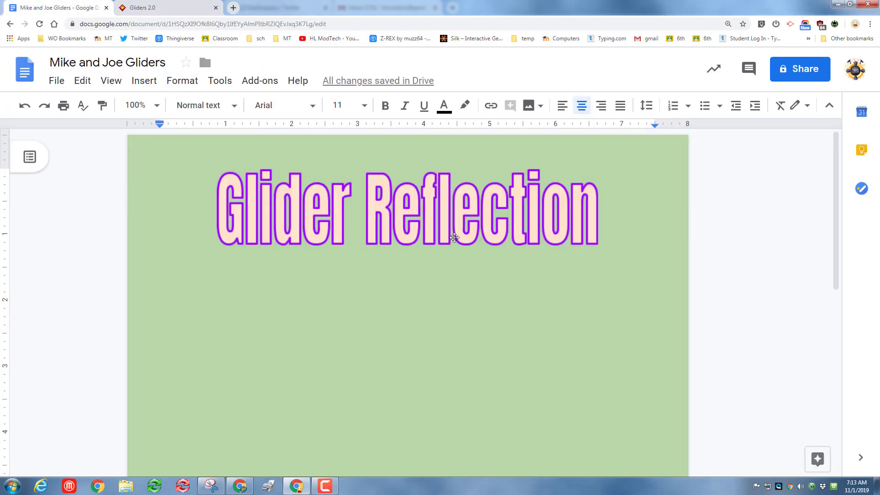
left_click(143, 82)
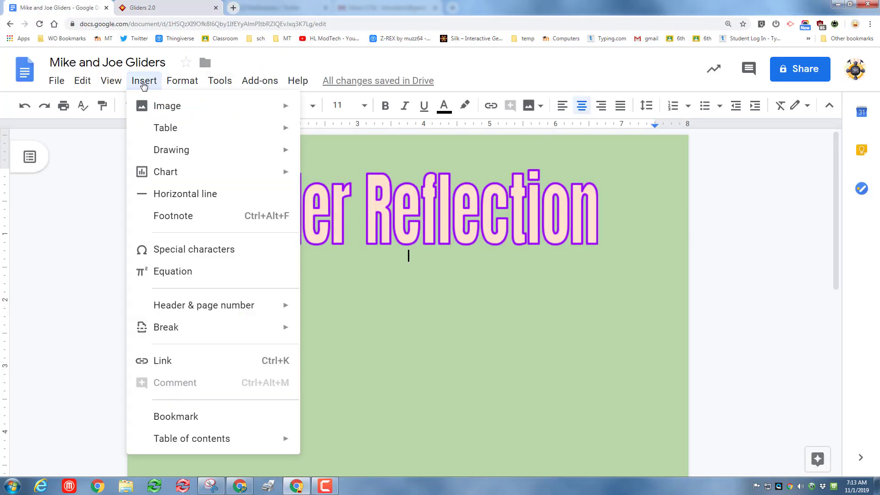
mouse_move(167, 106)
left_click(316, 110)
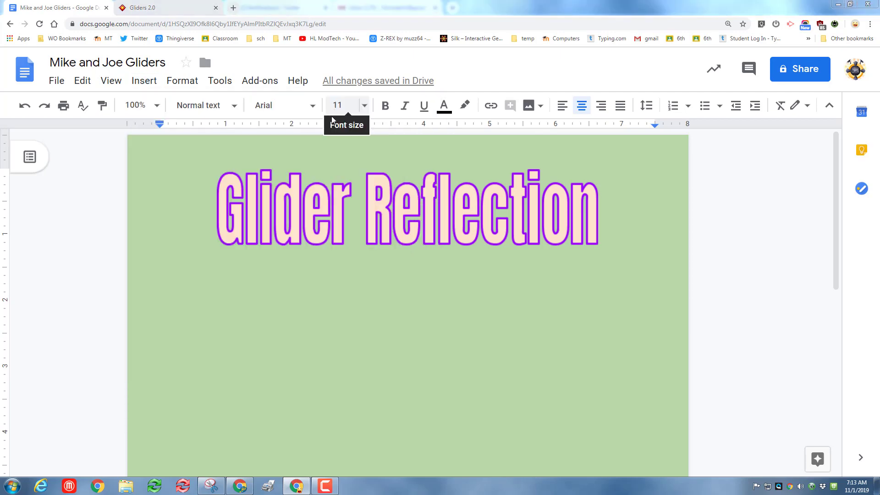
left_click(40, 72)
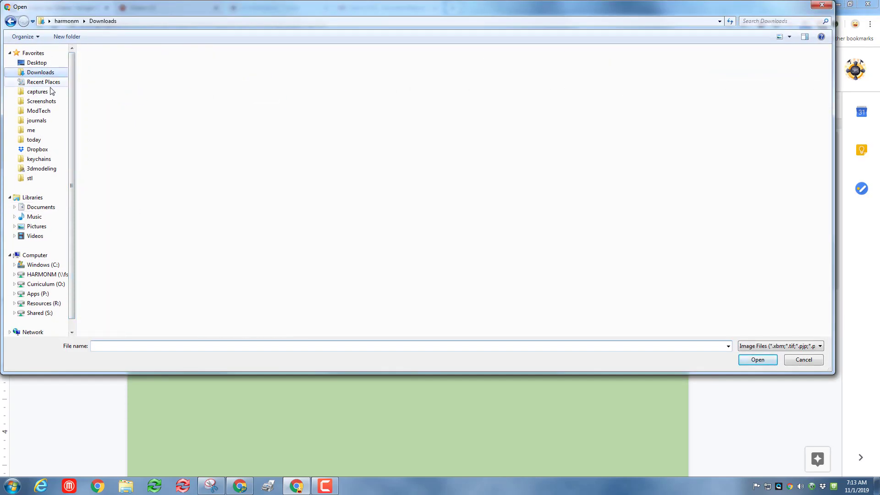
double_click(257, 79)
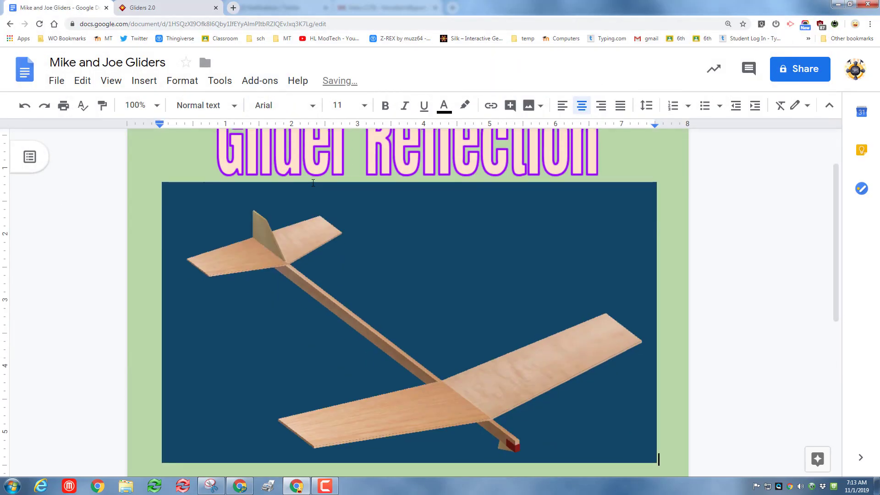
Step: Shrink the glider picture, set it to wrap text, and move it right under the title
left_click(190, 186)
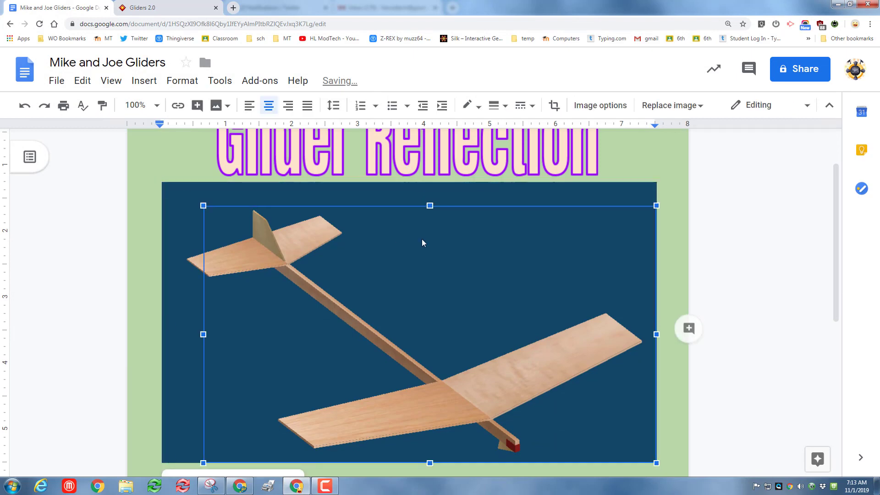
left_click_drag(162, 183, 394, 313)
left_click(365, 255)
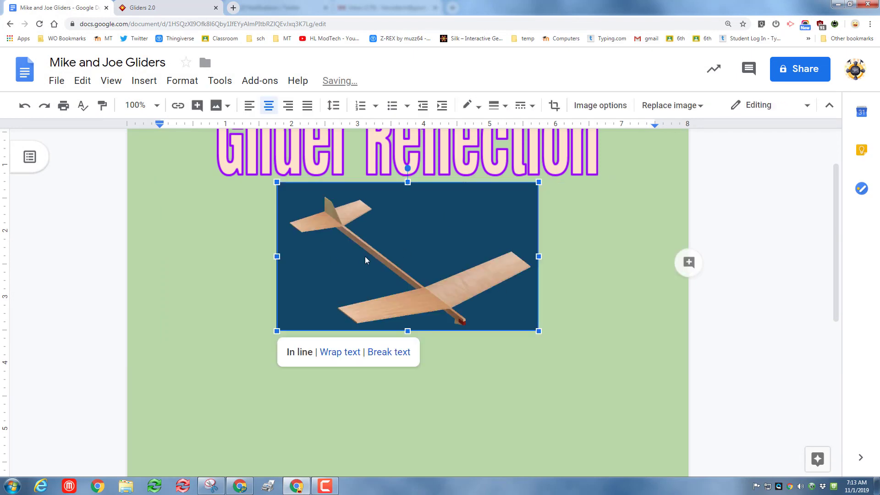
left_click(333, 356)
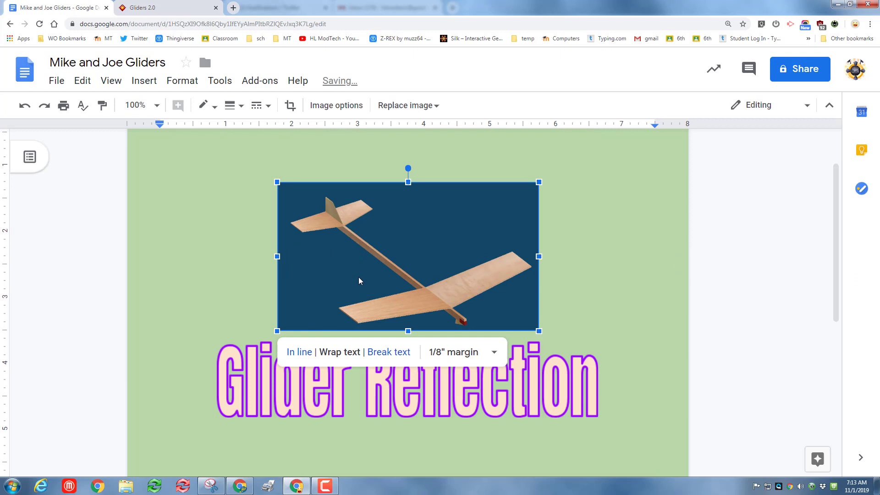
mouse_move(359, 276)
left_mouse_down()
mouse_move(434, 332)
mouse_move(484, 282)
mouse_move(475, 269)
left_mouse_up()
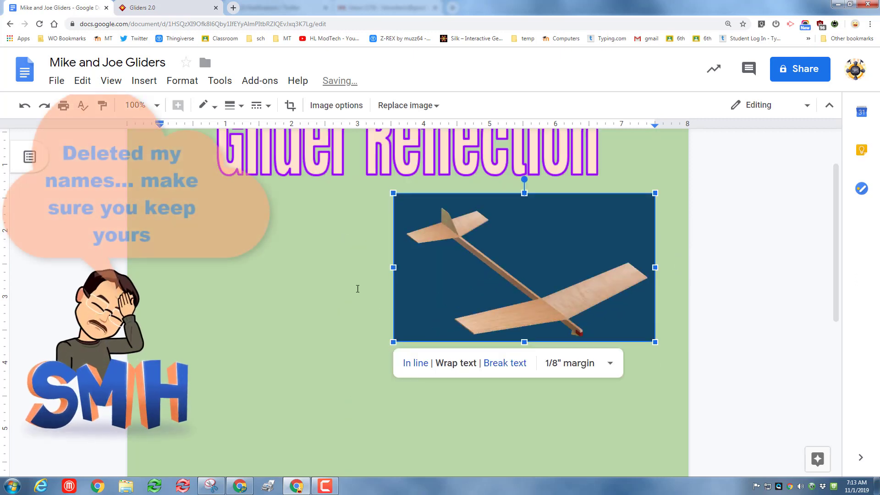
left_click(312, 228)
type("Designing a Glider")
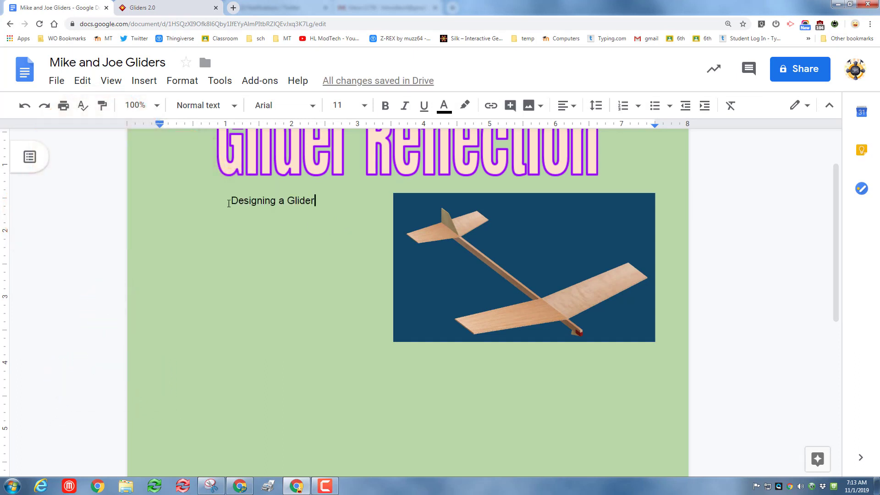
Step: Make 'Designing a Glider' a Heading 2 and start a new line below it
left_click_drag(229, 203, 337, 202)
left_click(217, 114)
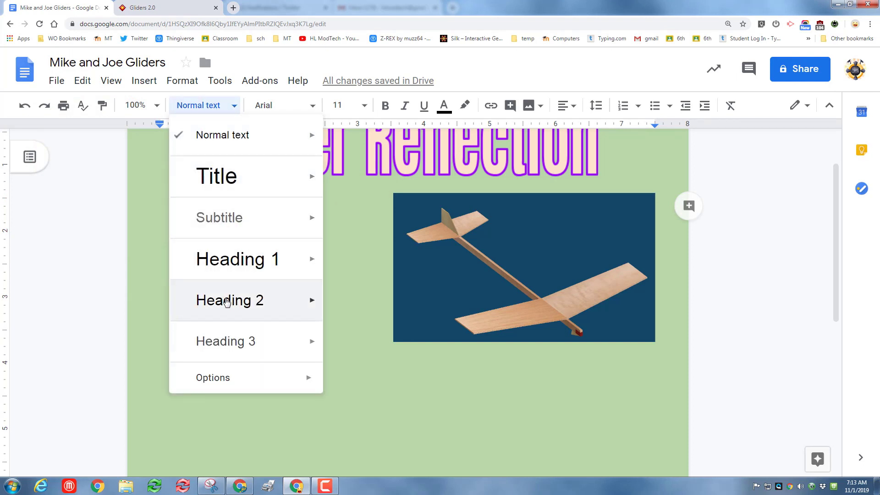
left_click(226, 302)
left_click(350, 220)
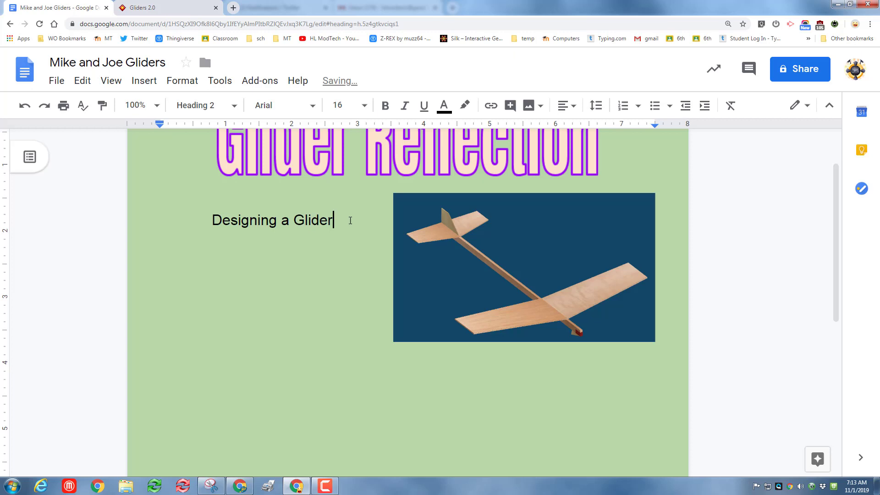
key("Return")
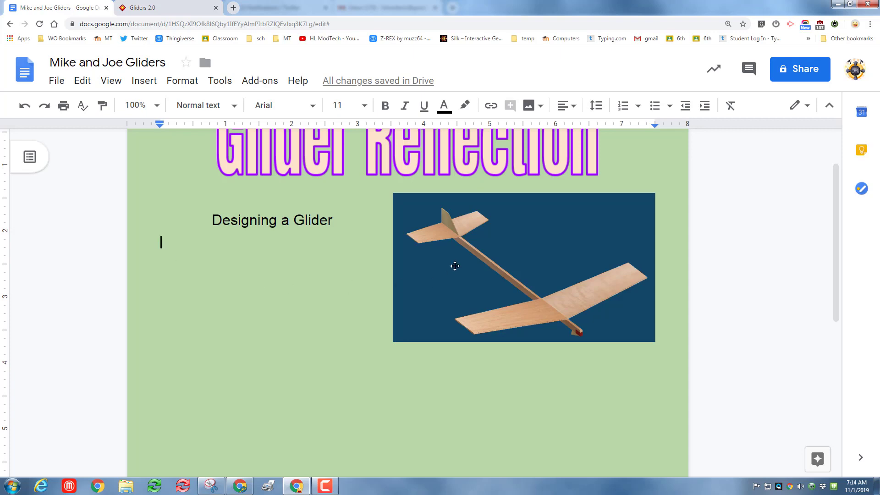
Step: Move the glider picture slightly lower on the page
left_click(432, 275)
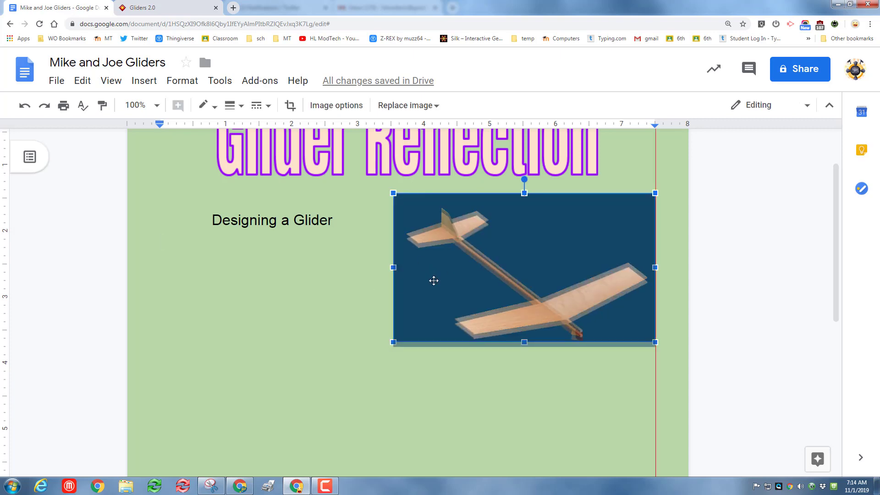
mouse_move(432, 278)
left_mouse_down()
mouse_move(433, 291)
mouse_move(403, 293)
left_mouse_up()
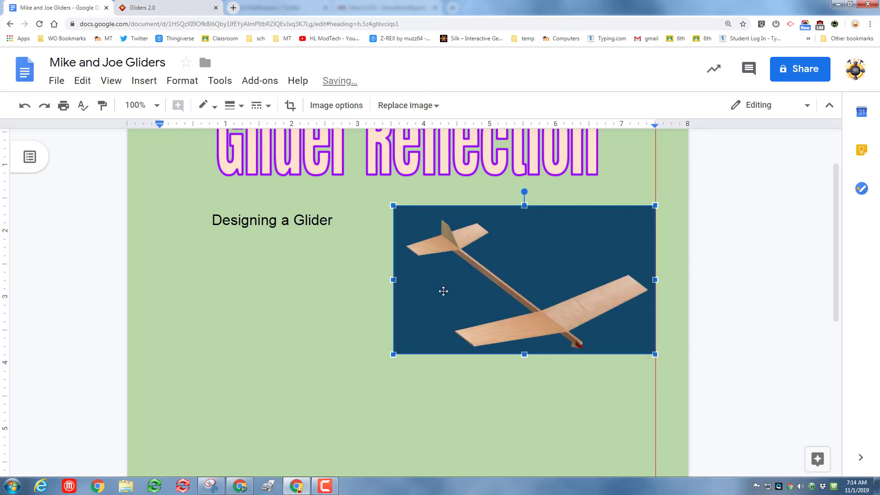
key("Escape")
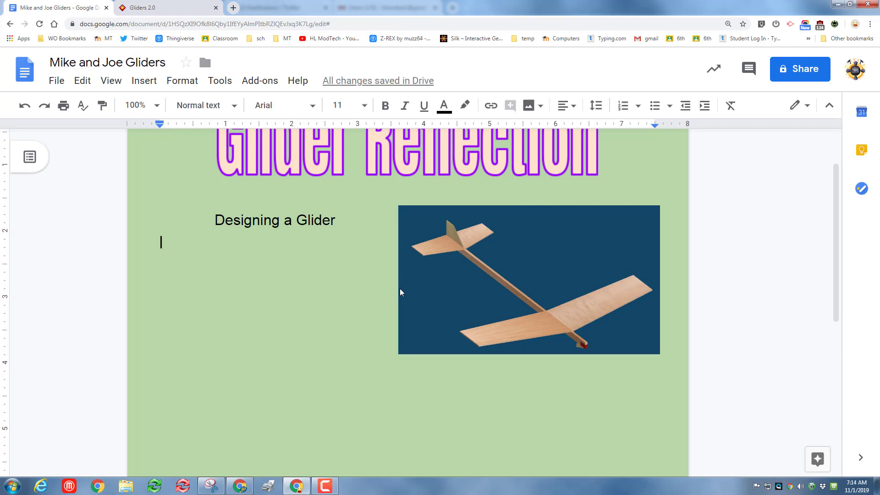
Step: Add 'Optimizing a Glider' a line further down and make it a Heading 2
key("Return")
key("Return")
key("Return")
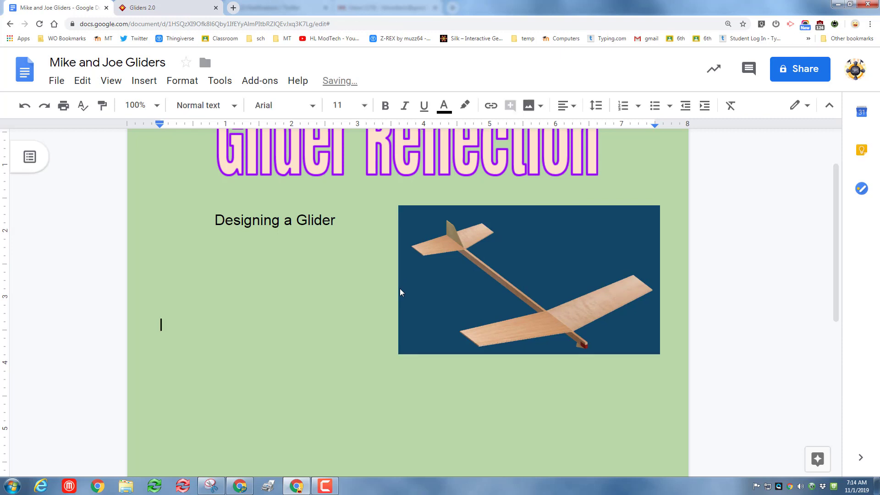
type("o")
type("timizing a Glider")
left_click_drag(154, 353, 261, 348)
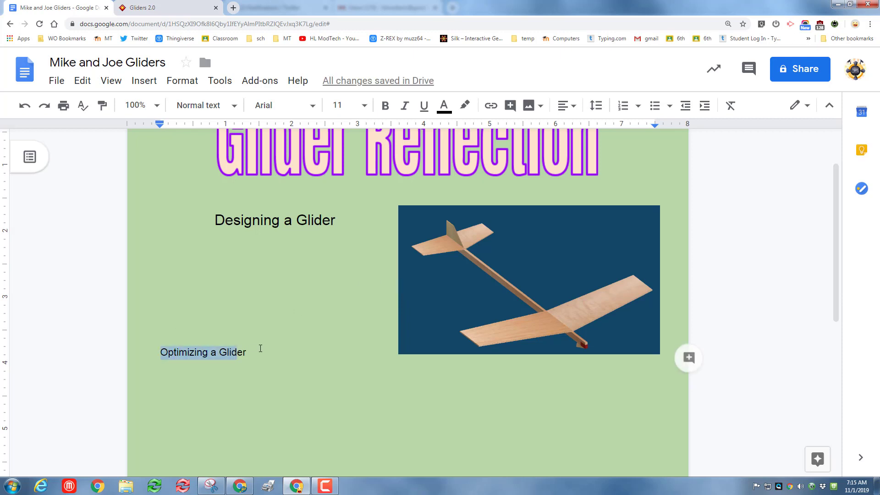
left_click(209, 105)
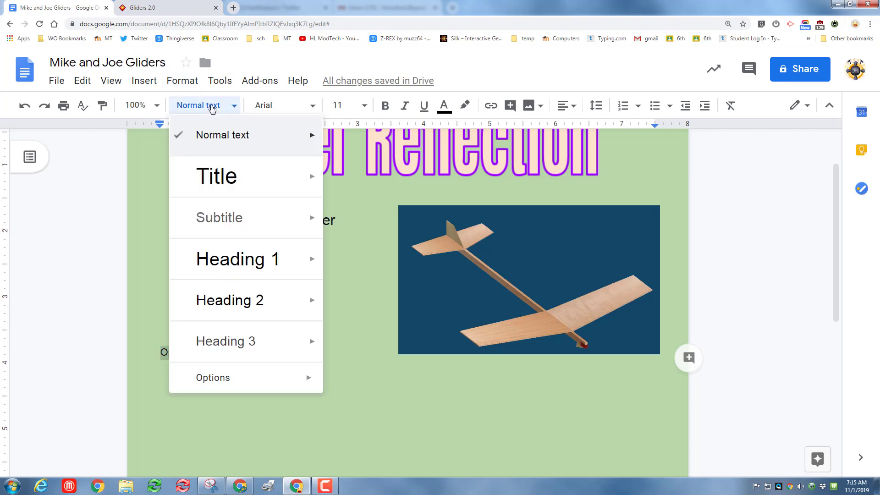
left_click(226, 294)
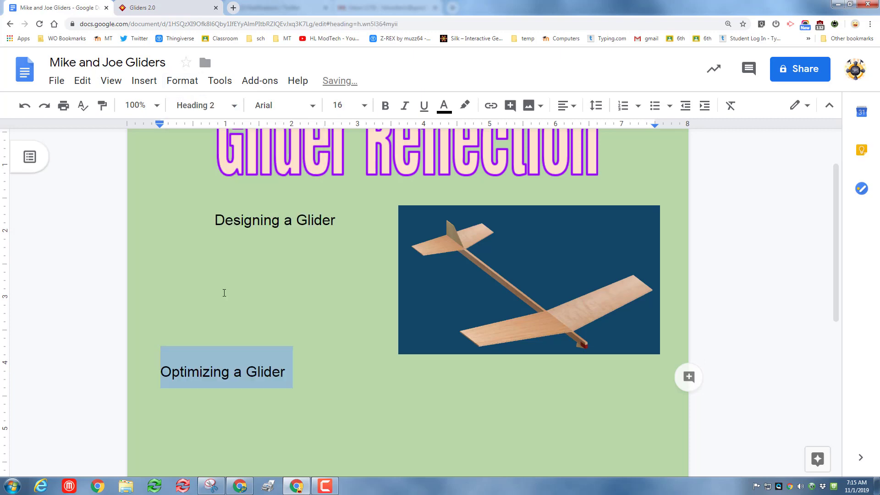
left_click(508, 287)
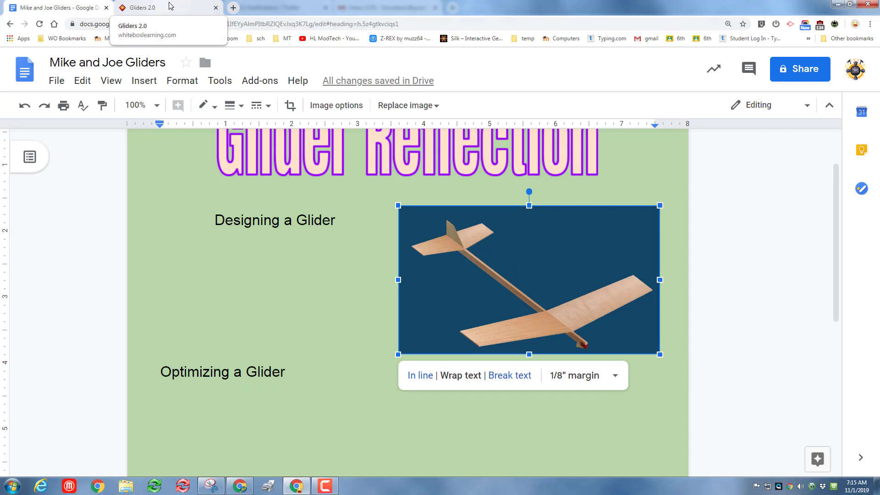
Step: Show the Optimization stability chart in Gliders 2.0 and snip that panel
left_click(152, 13)
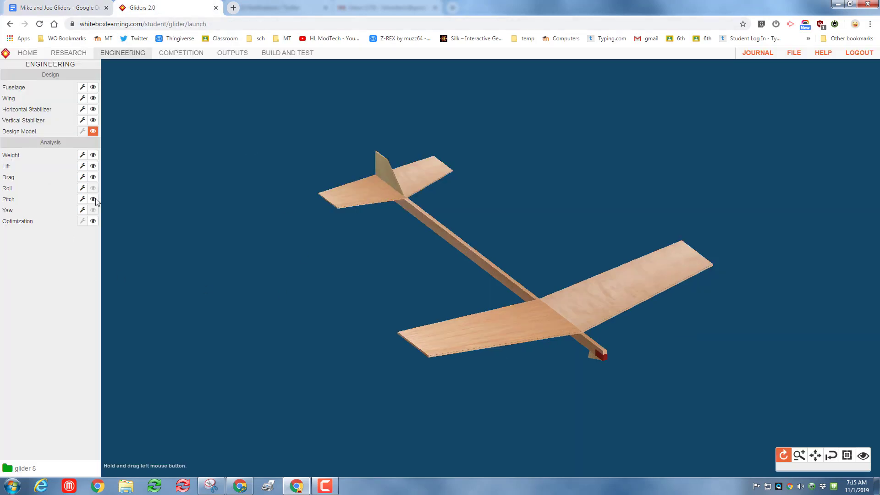
left_click(93, 222)
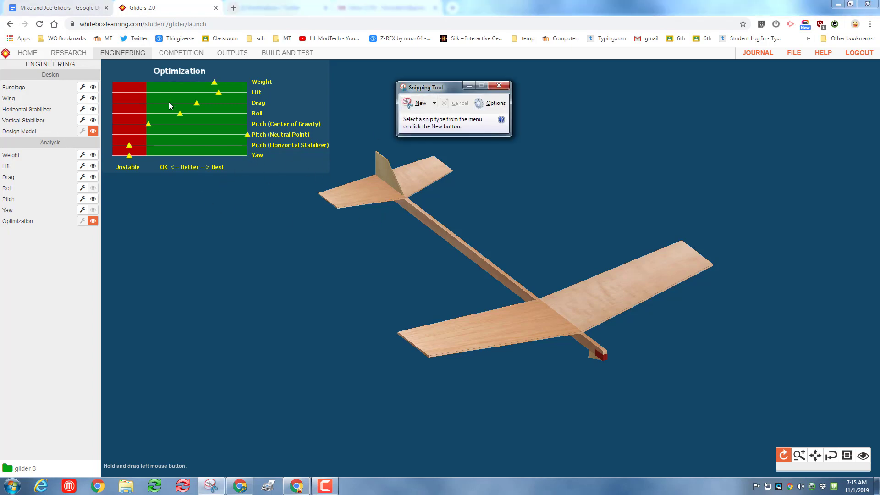
left_click(419, 104)
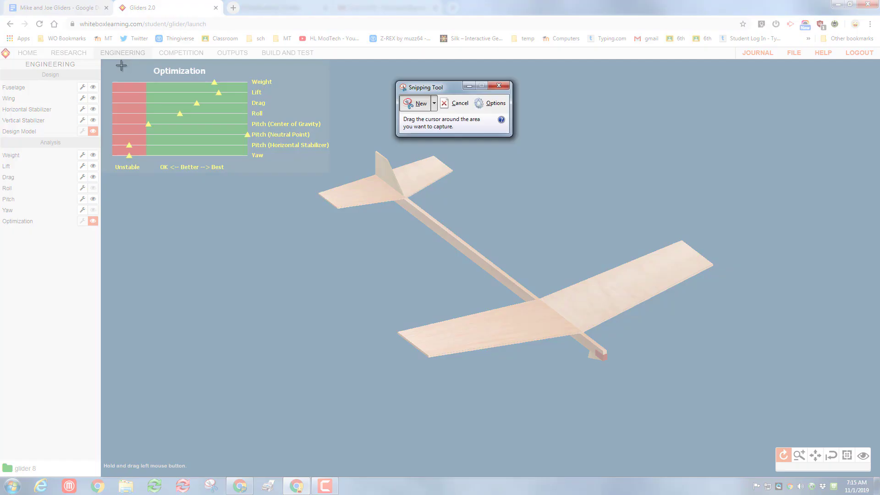
left_click_drag(111, 63, 332, 174)
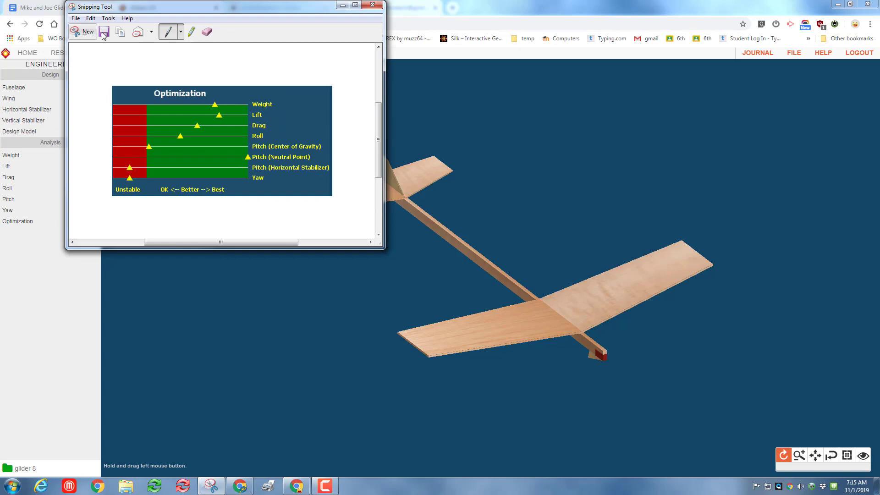
Step: Save the snip to Downloads as opCapture.PNG
key("ctrl+s")
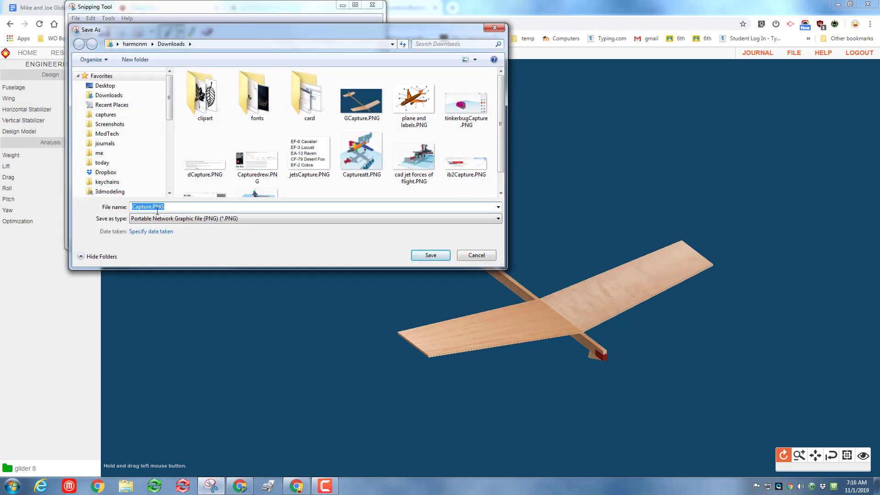
left_click(133, 207)
type("gp")
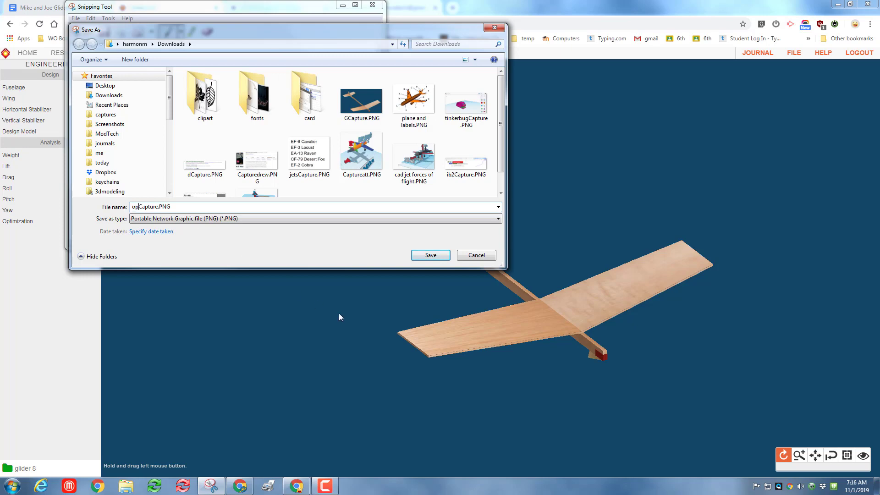
left_click(431, 255)
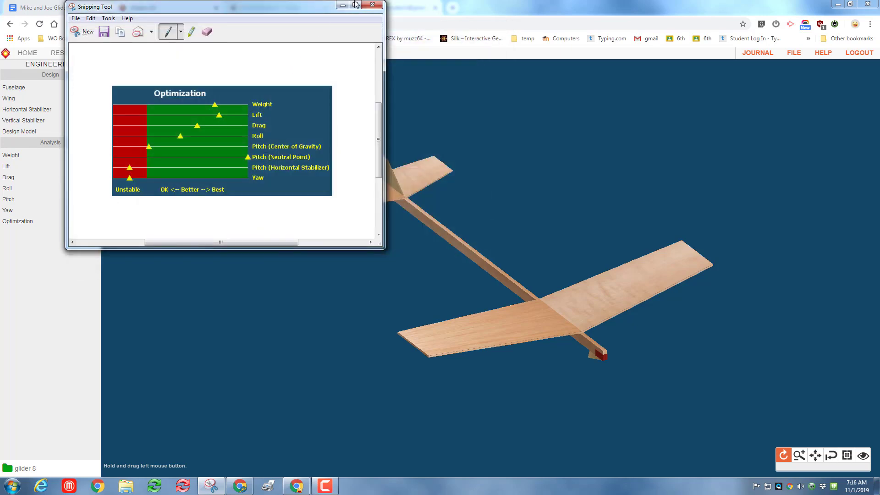
Step: Upload opCapture.PNG onto a new line below 'Optimizing a Glider'
left_click(43, 7)
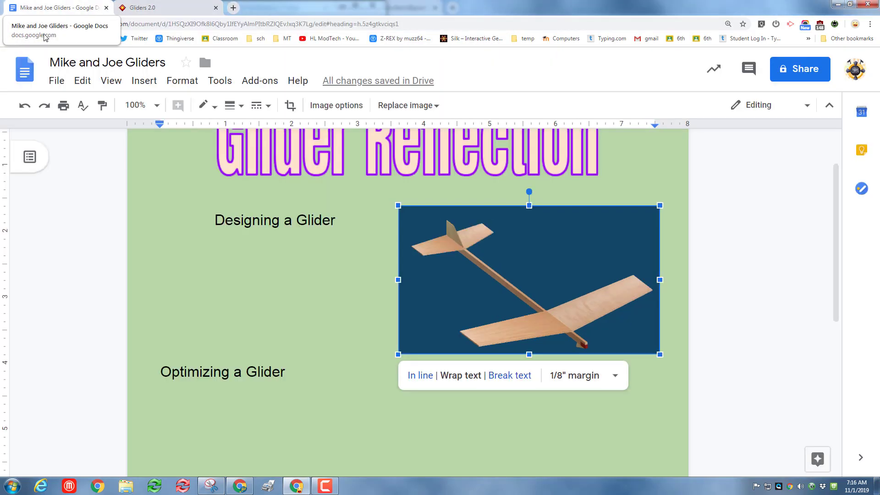
left_click(313, 383)
left_click(241, 398)
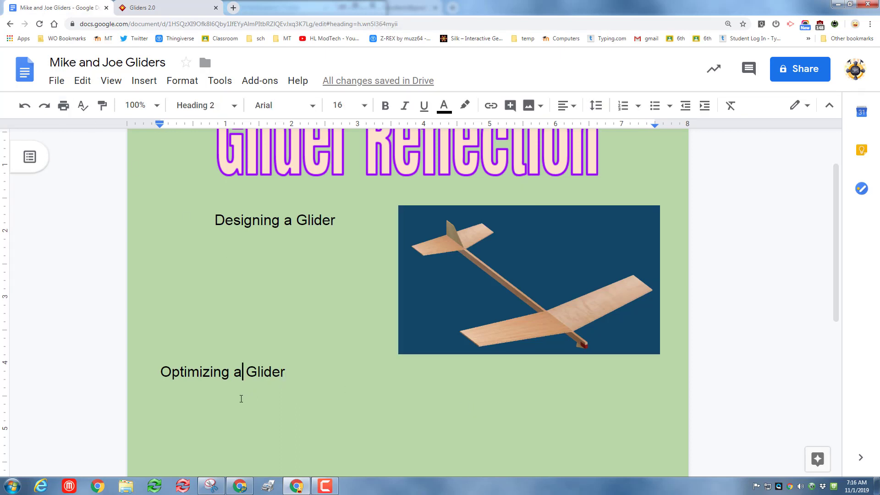
double_click(309, 369)
key("Return")
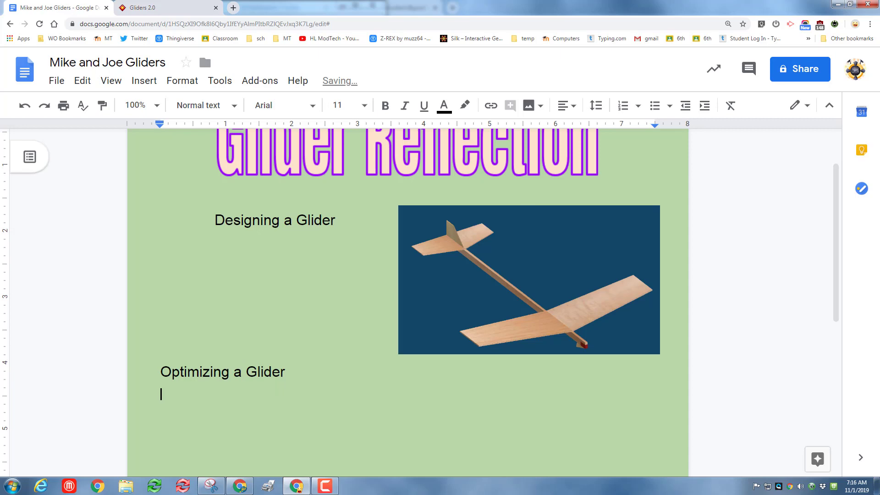
left_click(138, 83)
mouse_move(167, 106)
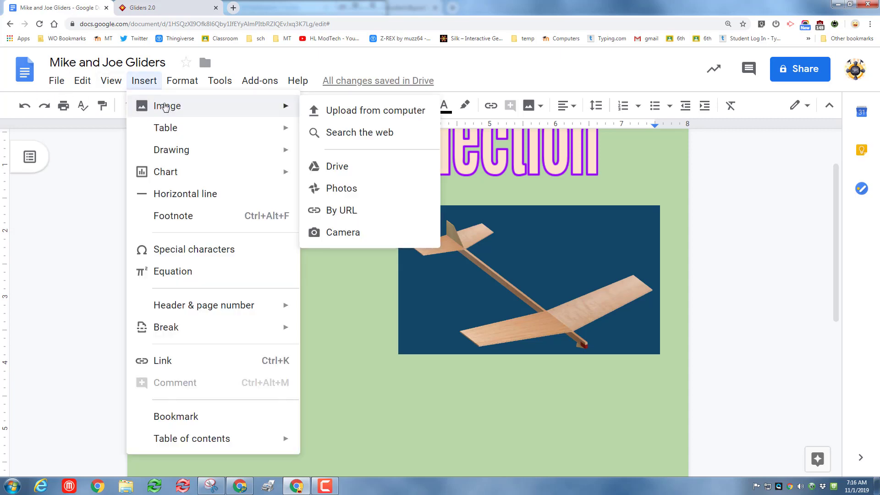
left_click(328, 110)
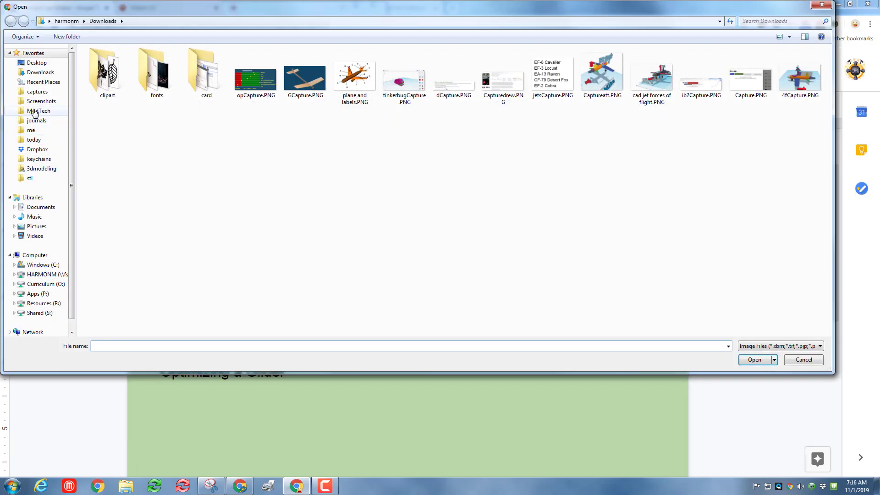
double_click(255, 77)
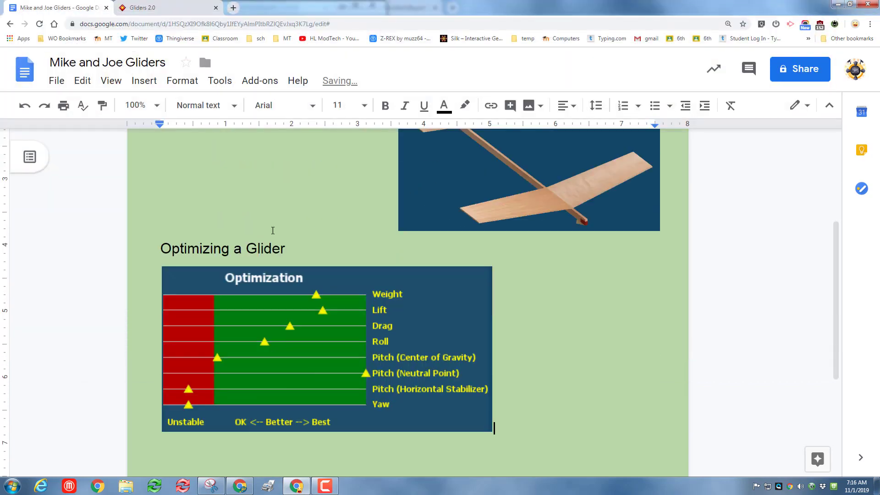
Step: Wrap text around the Optimization chart, move it beside the heading, and shrink it
left_click(272, 312)
left_click(225, 453)
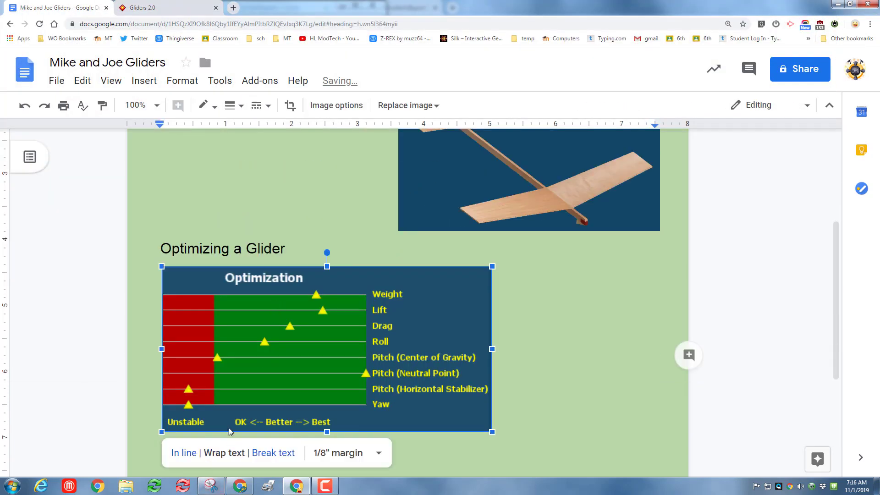
left_click_drag(212, 384, 379, 379)
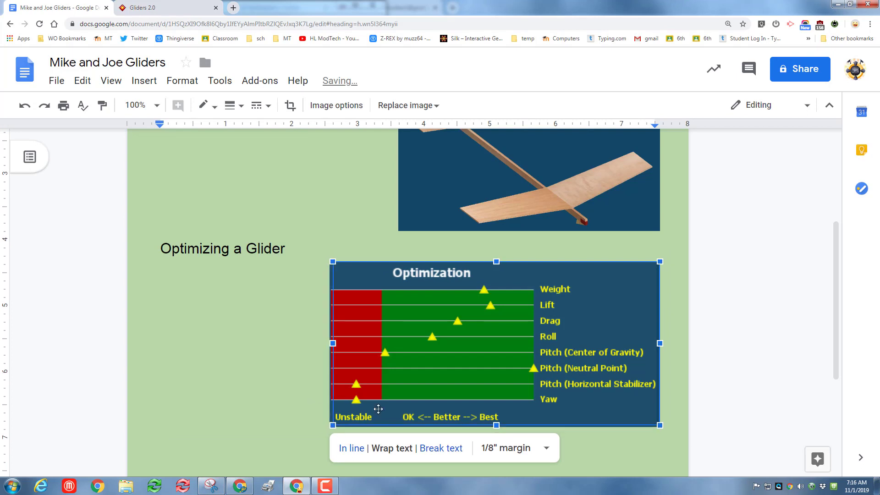
mouse_move(329, 426)
left_mouse_down()
mouse_move(499, 387)
mouse_move(472, 390)
left_mouse_up()
left_click(238, 307)
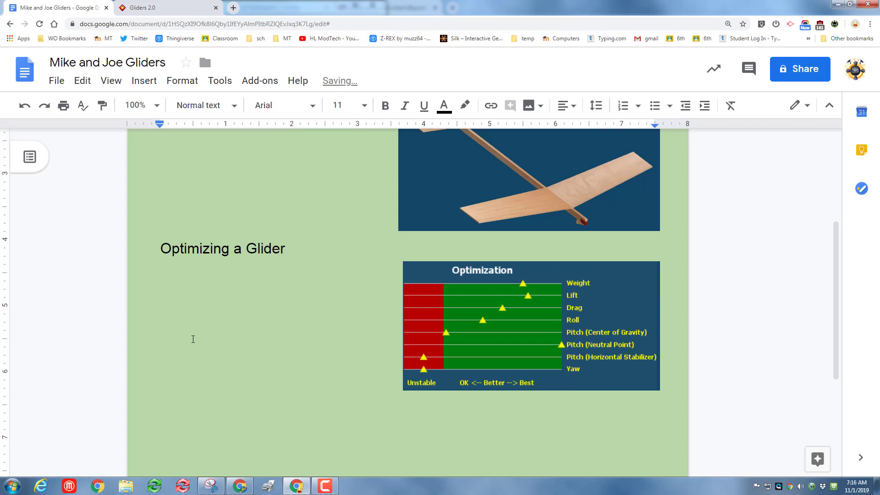
Step: Scroll to check the layout, then switch to the Gliders 2.0 tab
scroll(599, 241, "down", 1)
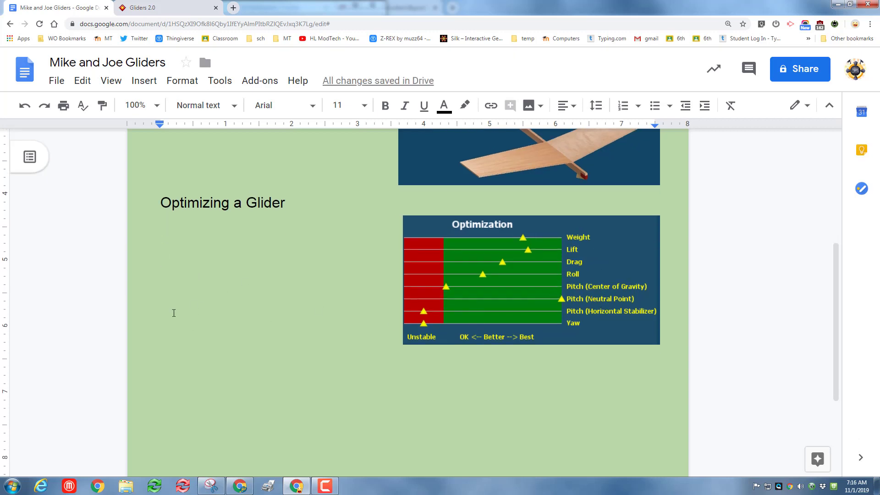
scroll(185, 305, "down", 1)
scroll(186, 306, "up", 2)
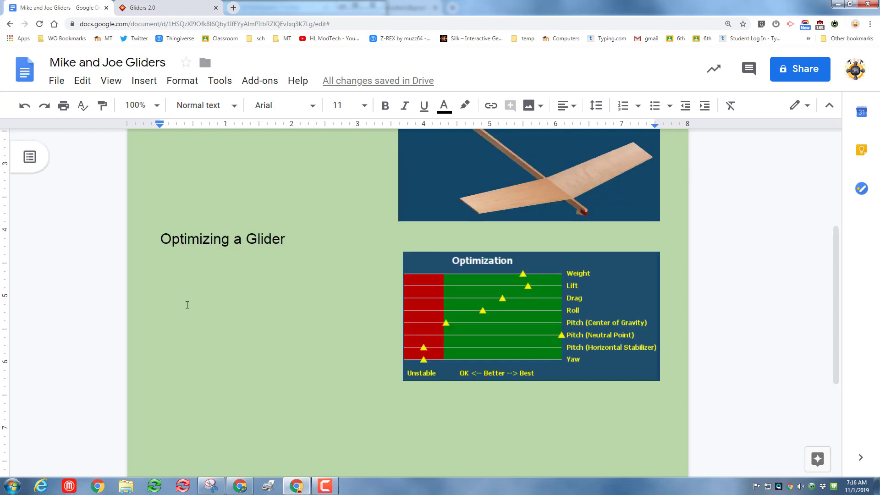
key("ctrl+Tab")
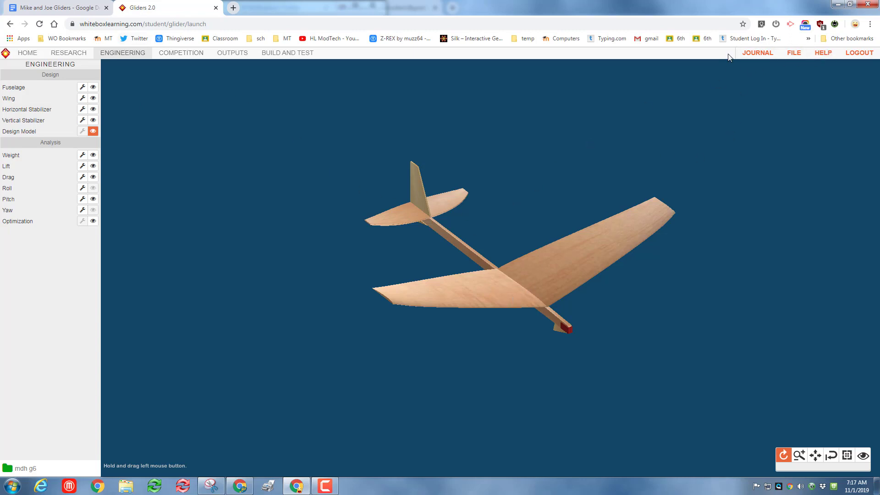
Step: Save the mdh g6 design and enter it in the competition
left_click(795, 54)
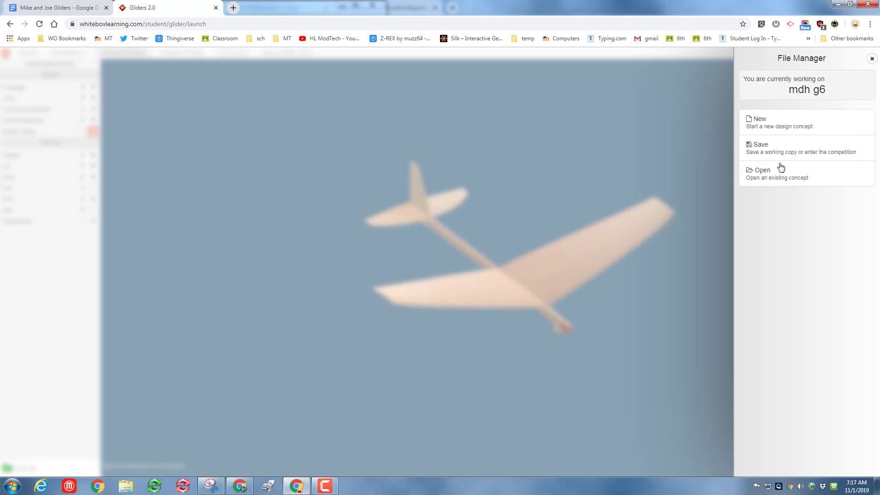
left_click(777, 148)
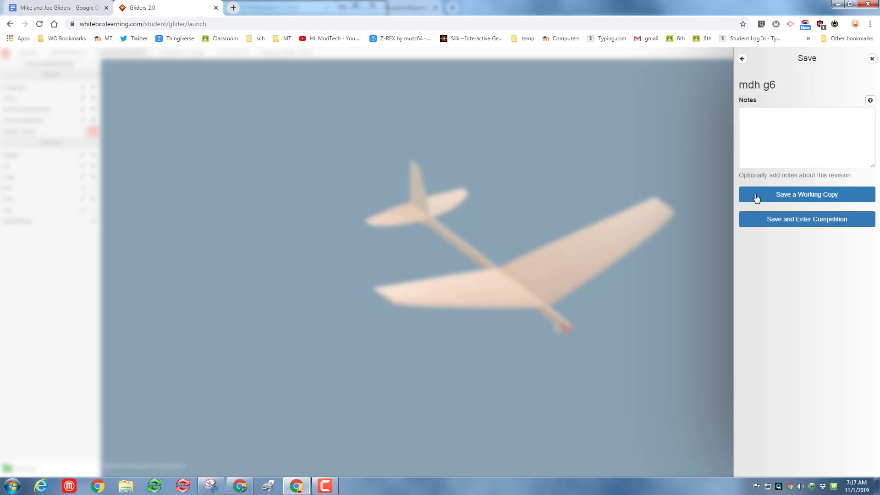
left_click(784, 219)
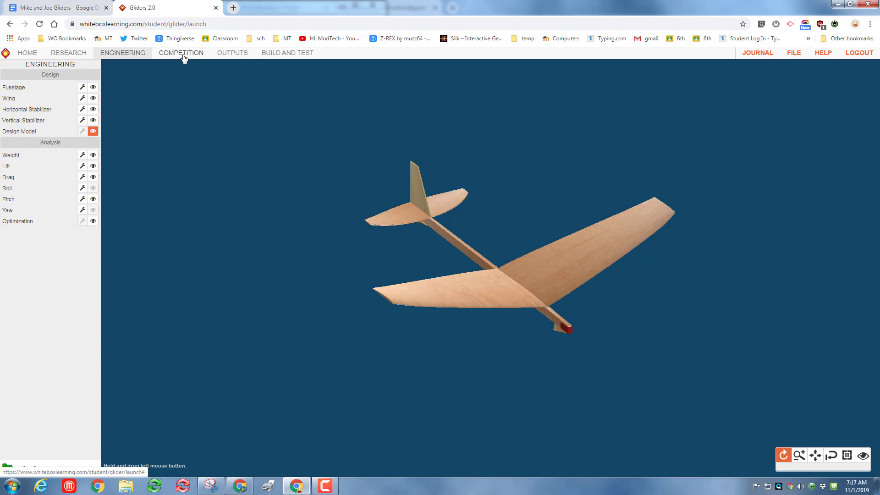
Step: Race mdh g6 as Contender 1 against qualifier KA G2 as Contender 2
left_click(183, 58)
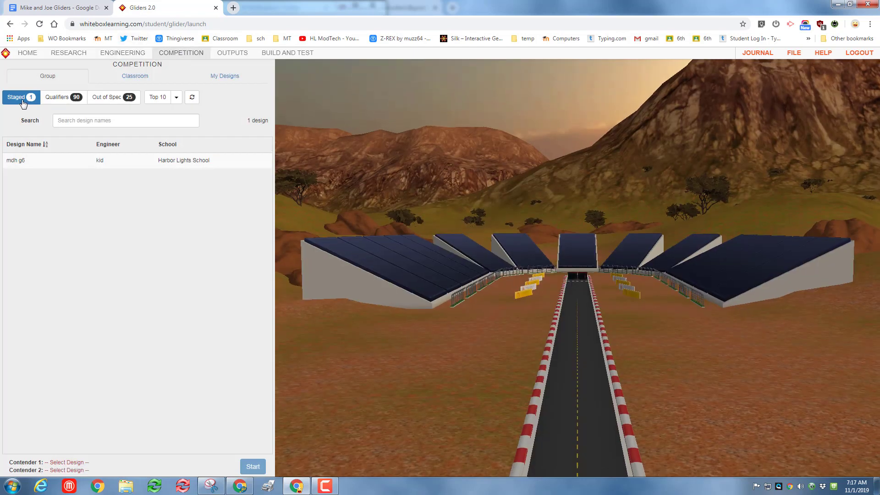
left_click(25, 164)
left_click(112, 159)
left_click(61, 94)
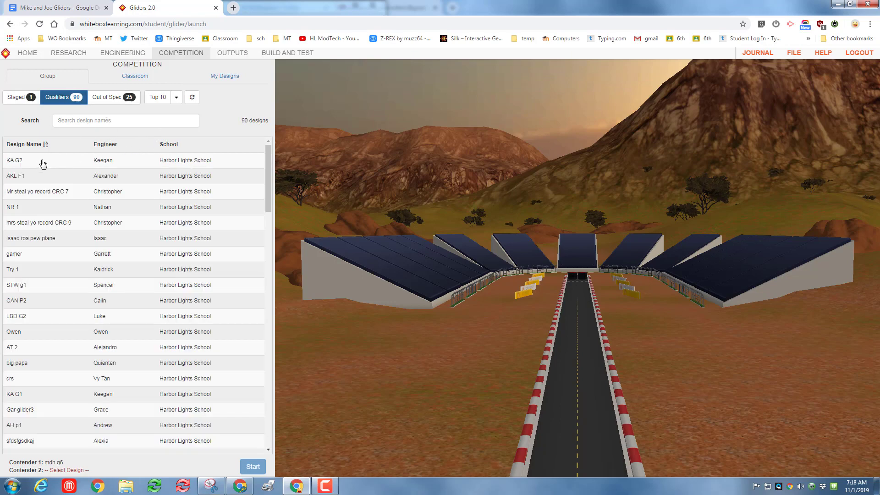
left_click(40, 163)
left_click(158, 159)
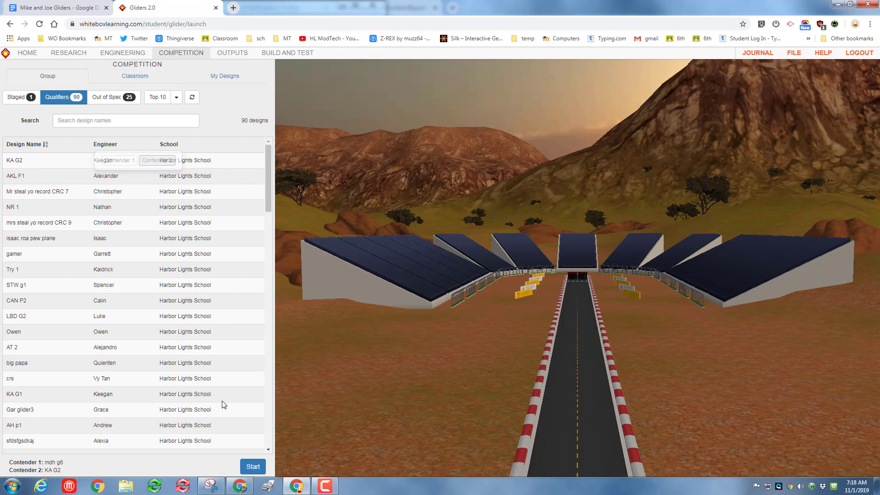
left_click(253, 467)
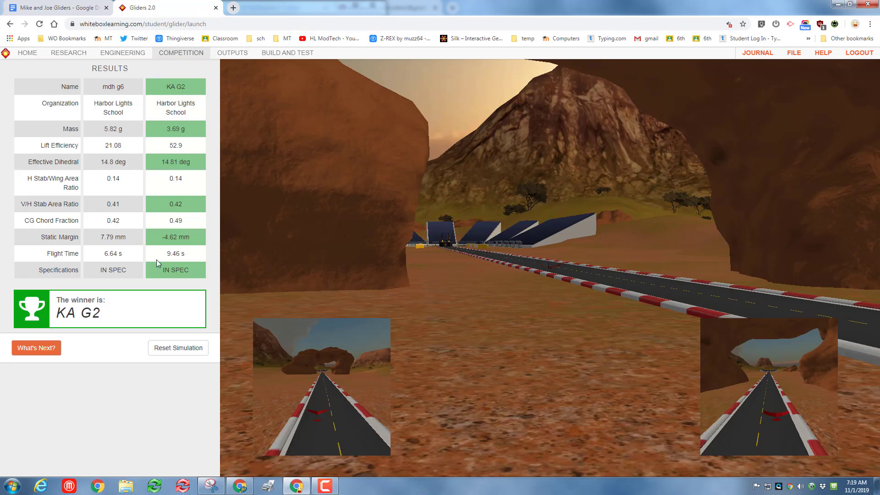
Step: Snip the mdh g6 results column with Snipping Tool
left_click(211, 486)
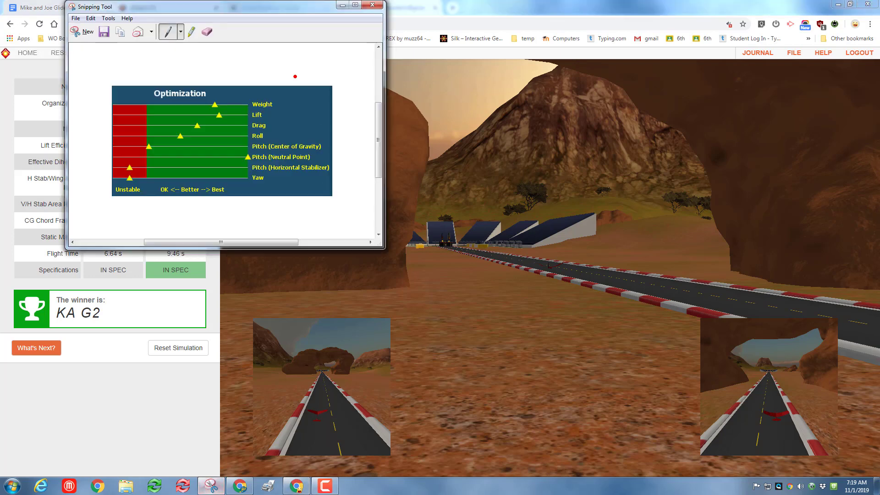
left_click(84, 31)
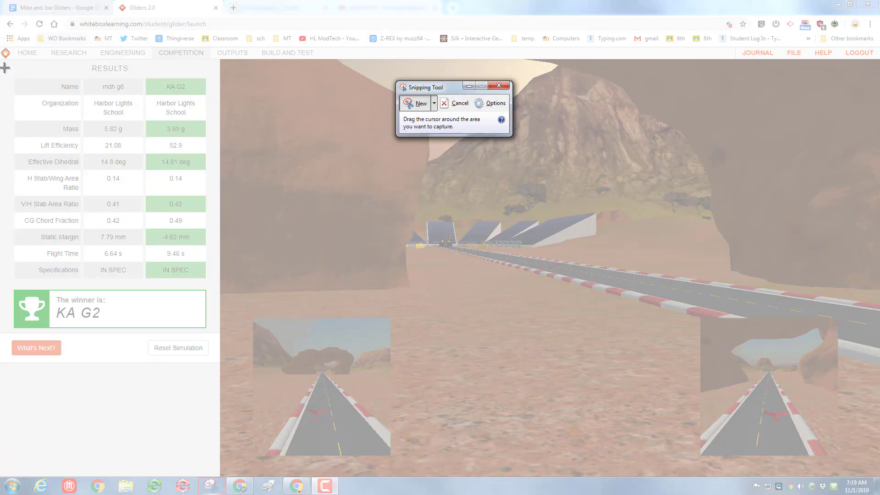
left_click_drag(18, 63, 148, 271)
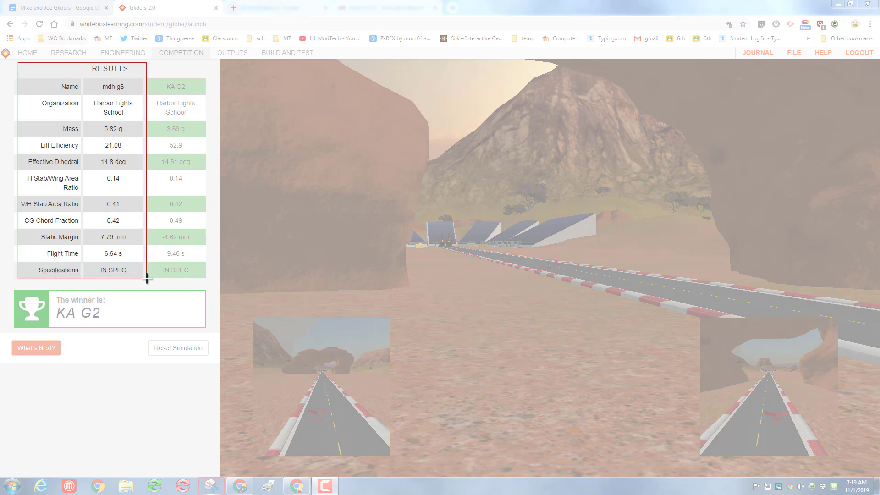
left_click_drag(148, 271, 145, 279)
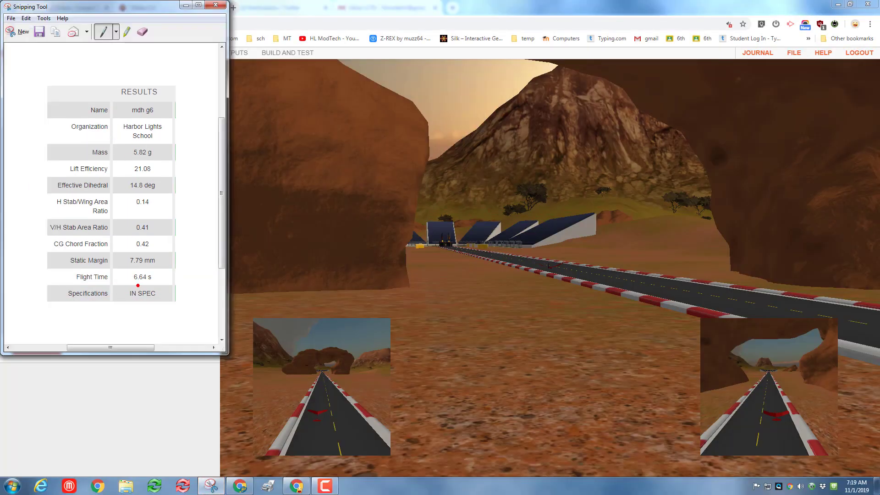
Step: Save the snip to Downloads as spCapture.PNG and return to the Gliders document
left_click(40, 31)
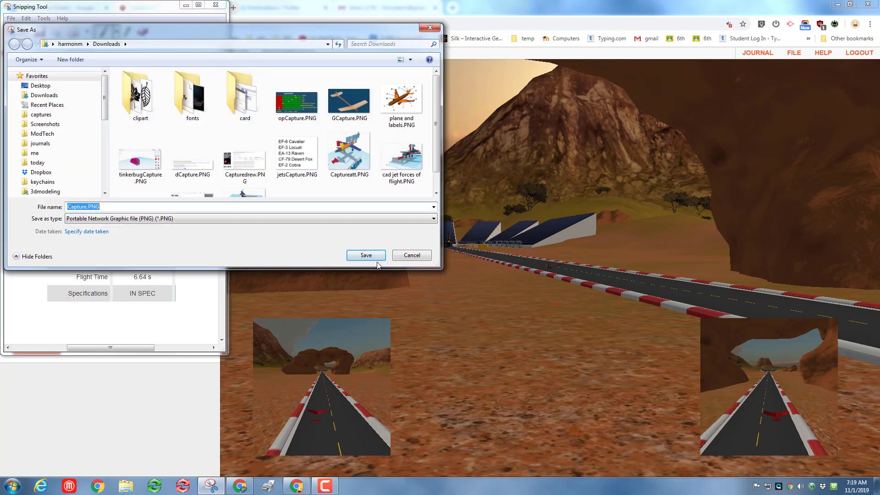
left_click(68, 207)
type("d")
left_click(366, 255)
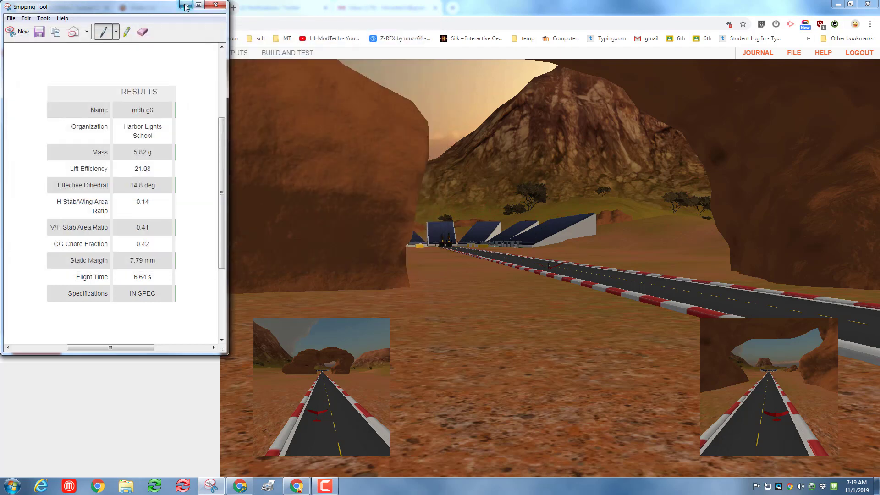
left_click(186, 5)
left_click(60, 8)
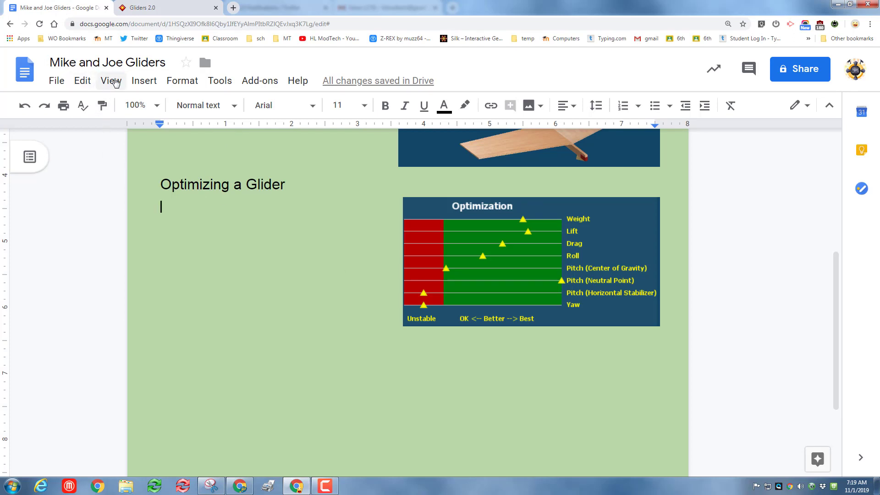
Step: Upload the results capture into the document and shrink the RESULTS table image
left_click(144, 80)
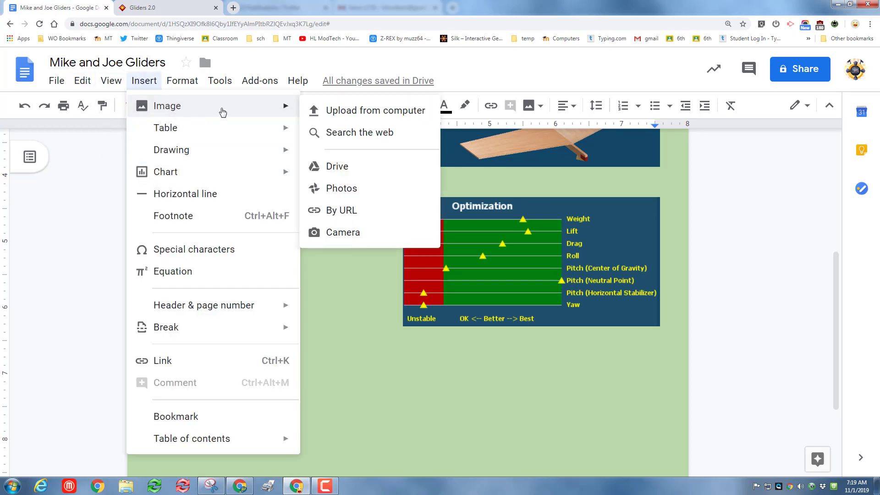
left_click(359, 111)
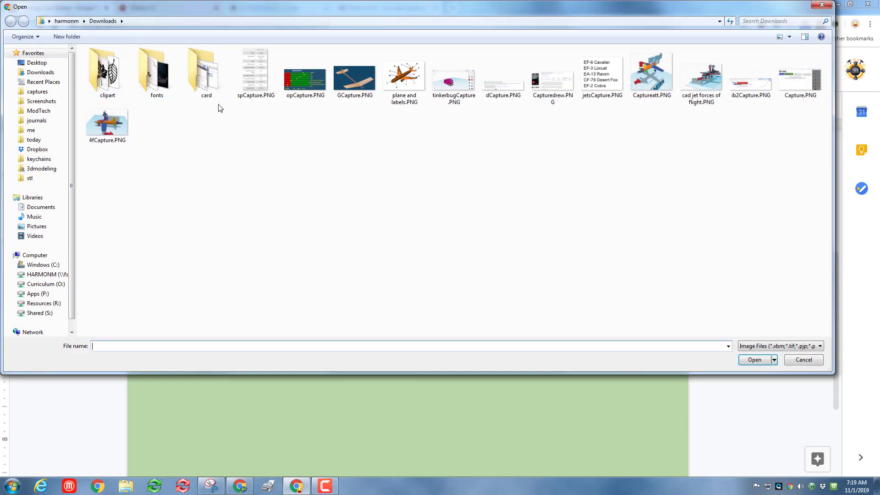
double_click(247, 80)
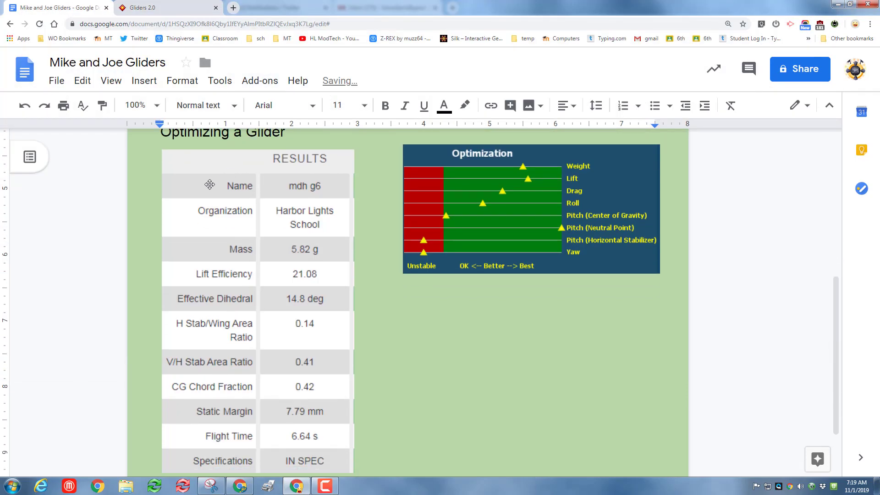
left_click(214, 198)
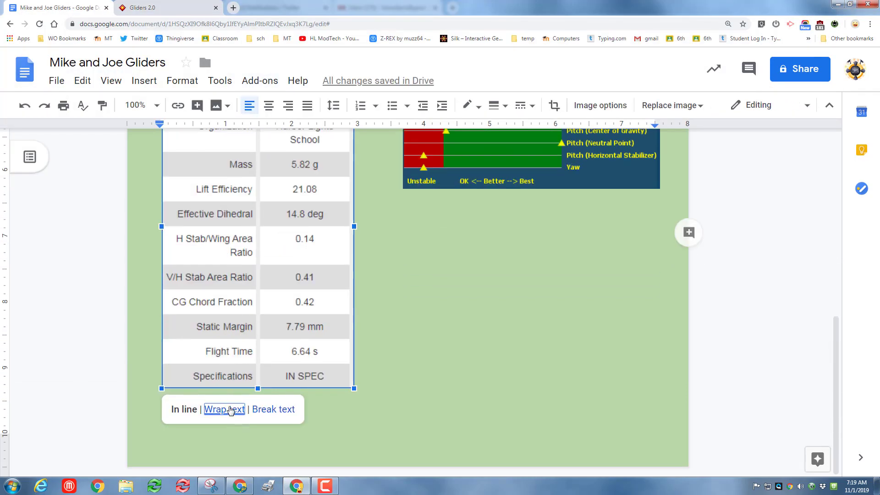
scroll(194, 284, "up", 4)
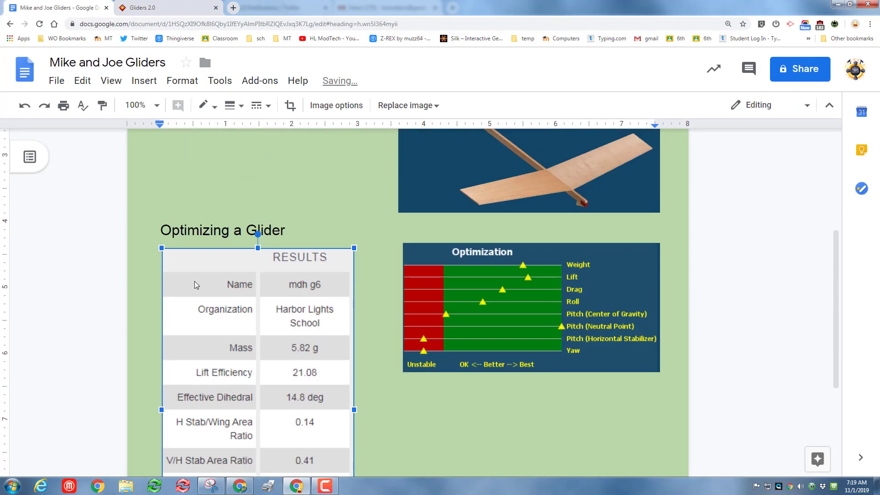
mouse_move(162, 248)
left_mouse_down()
mouse_move(312, 381)
mouse_move(666, 294)
left_mouse_up()
scroll(324, 387, "down", 3)
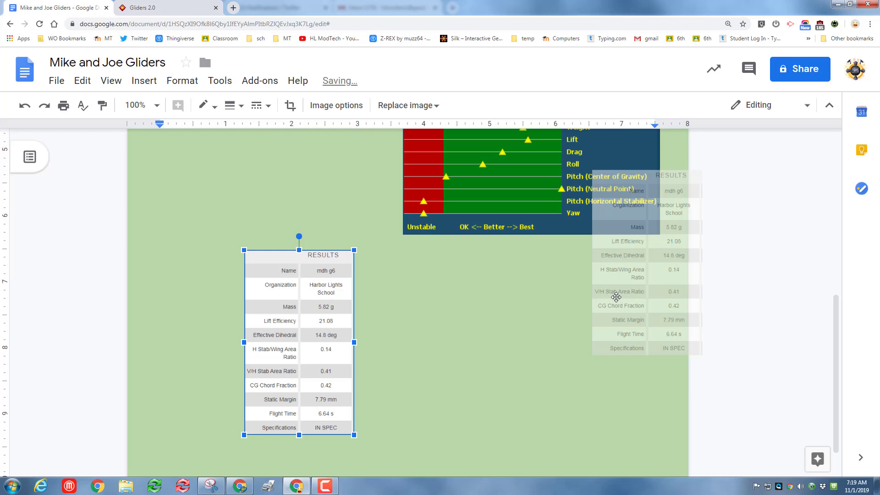
left_click_drag(616, 297, 616, 297)
Step: Shrink the Optimization chart and fit the RESULTS table beside it
left_click(518, 206)
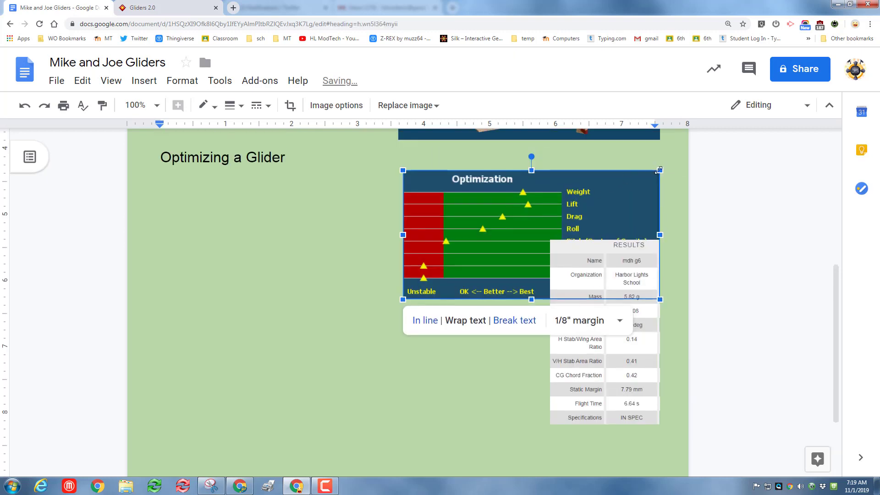
left_click_drag(658, 170, 589, 196)
left_click_drag(469, 266, 458, 230)
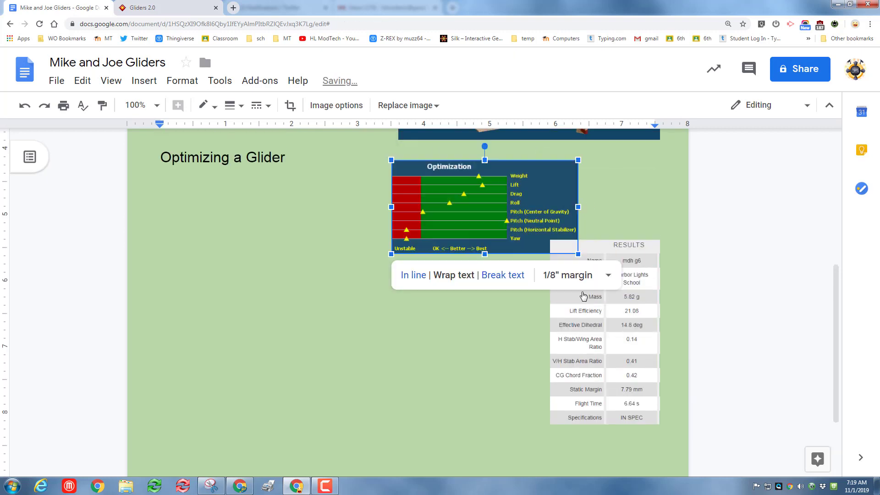
left_click(583, 296)
left_click_drag(583, 296, 515, 212)
left_click_drag(606, 199, 600, 199)
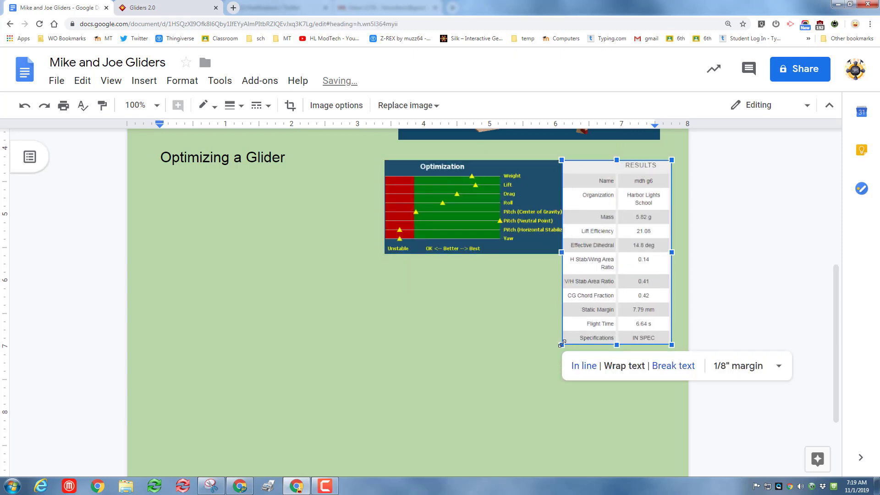
left_click_drag(561, 344, 533, 388)
left_click_drag(552, 308, 546, 311)
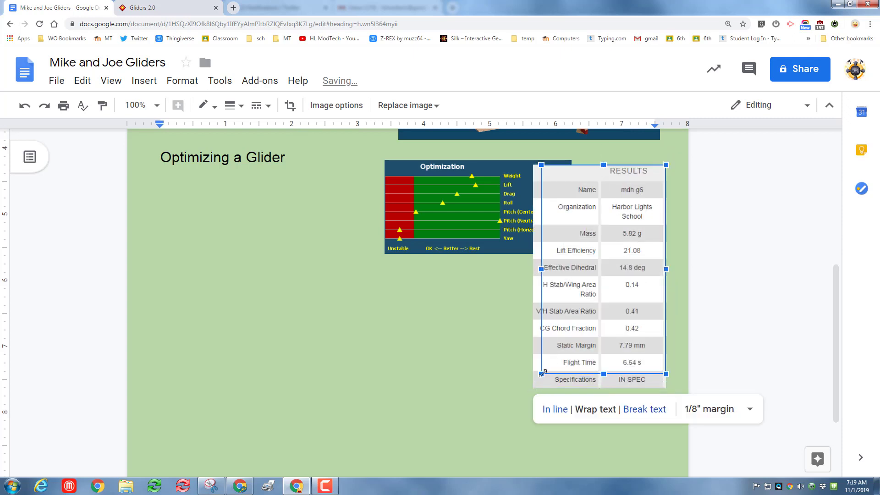
left_click_drag(532, 388, 531, 340)
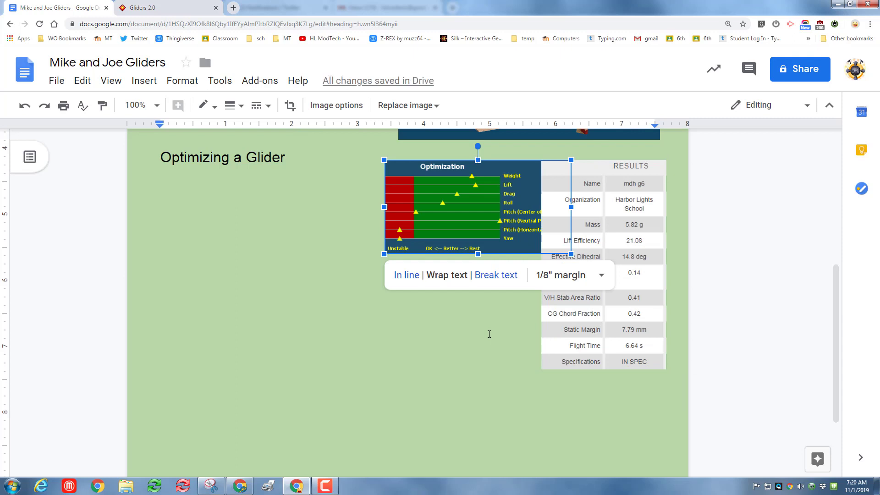
left_click(306, 324)
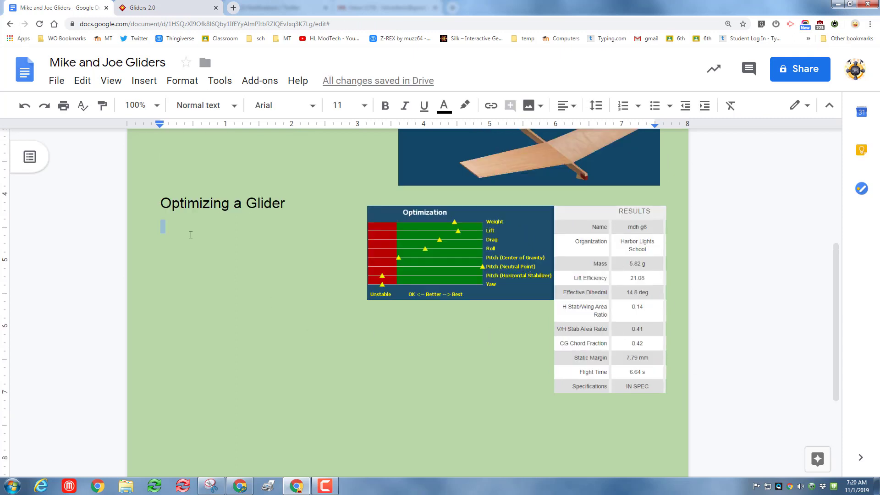
Step: Type the line 'Building and Flying our Glider' below the charts
scroll(196, 229, "down", 2)
scroll(194, 231, "up", 2)
key("Return")
key("Return")
key("Return")
type("Building and G")
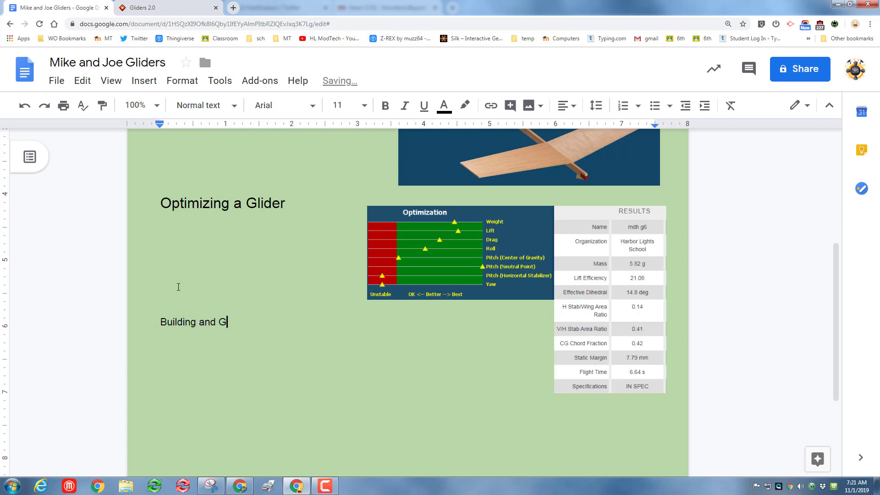
key("BackSpace")
type("Flying our Glider")
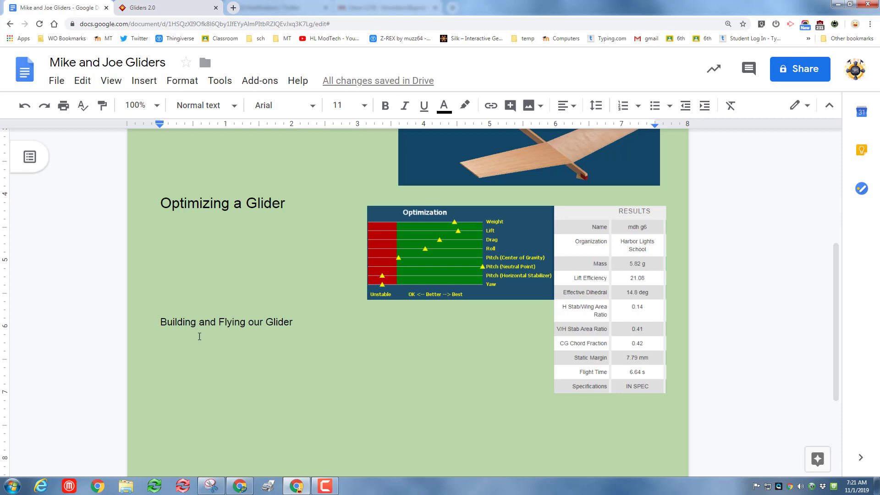
Step: Make 'Building and Flying our Glider' a Heading 2 and add an empty line beneath
left_click_drag(163, 326, 293, 324)
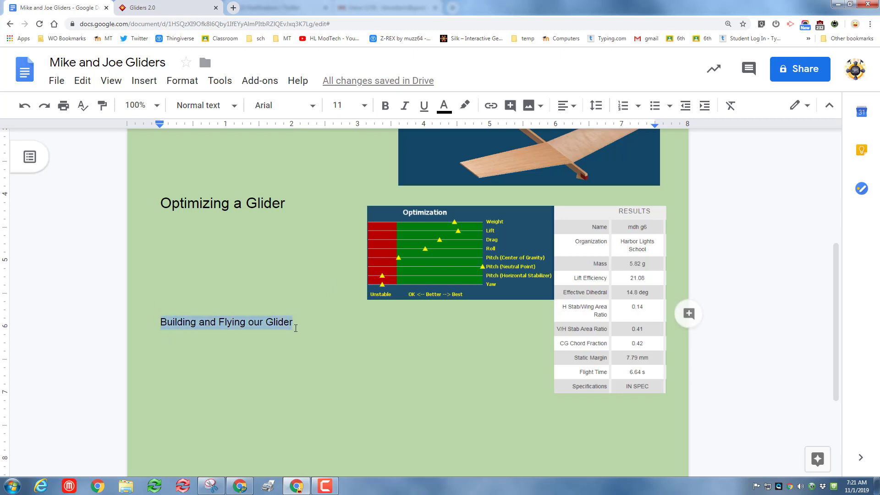
left_click(209, 107)
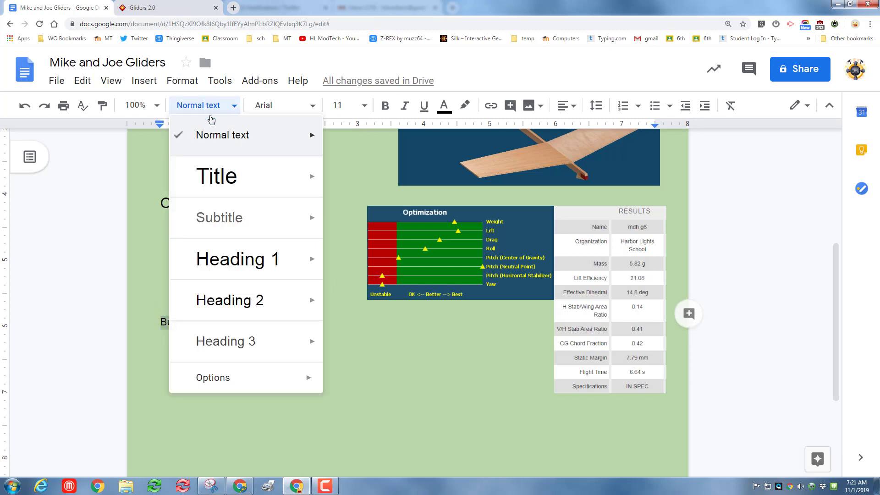
left_click(219, 307)
left_click(393, 358)
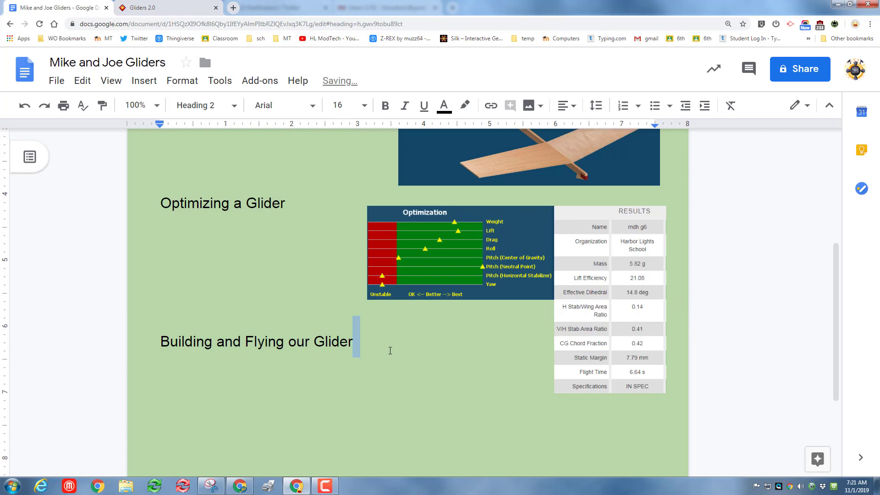
key("Return")
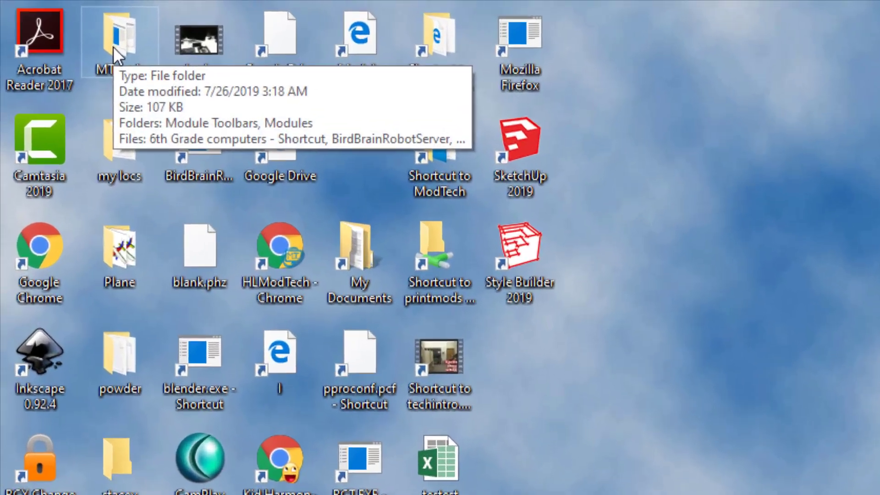
Step: Open MT tools > ModTech > 00 Gliders and drag its glider photo into the document
double_click(49, 20)
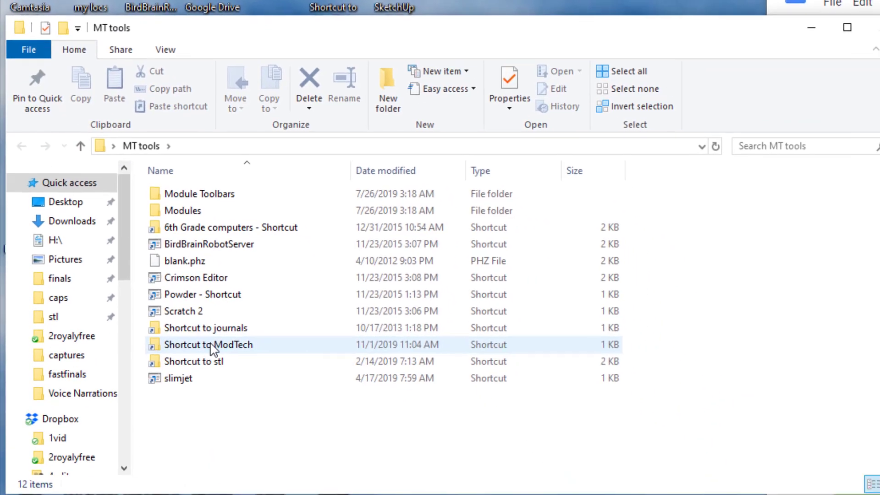
double_click(238, 345)
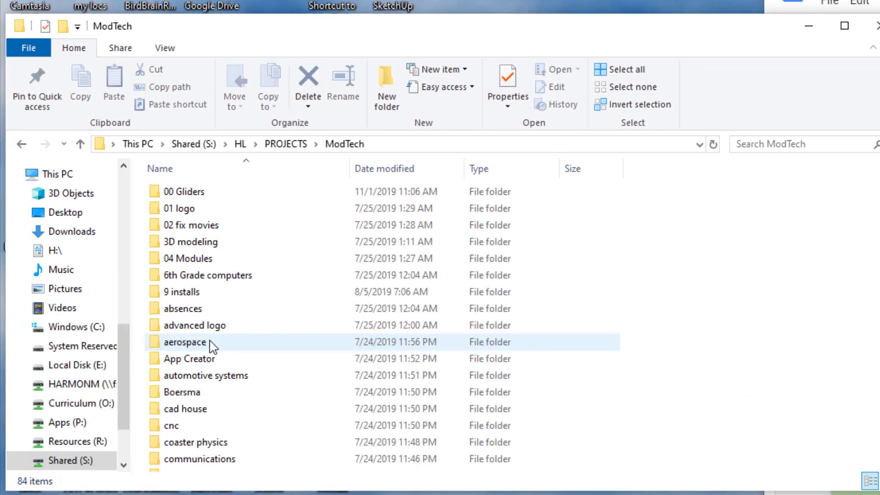
double_click(178, 200)
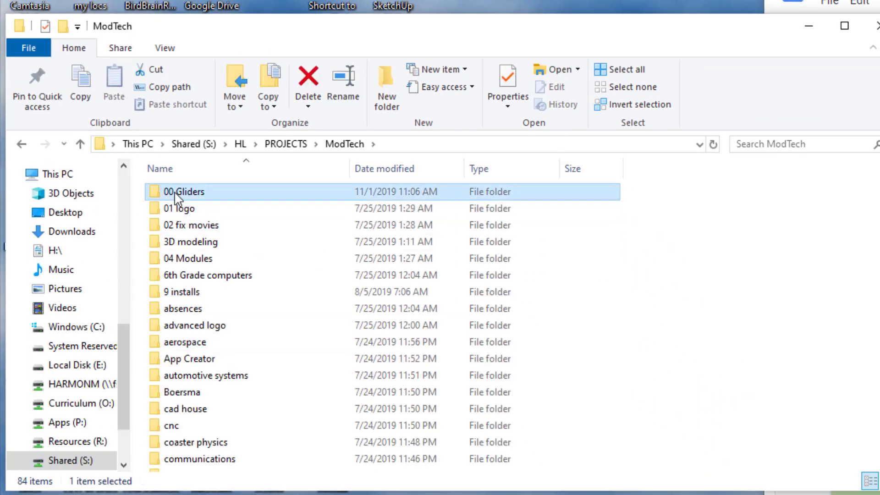
left_click(163, 52)
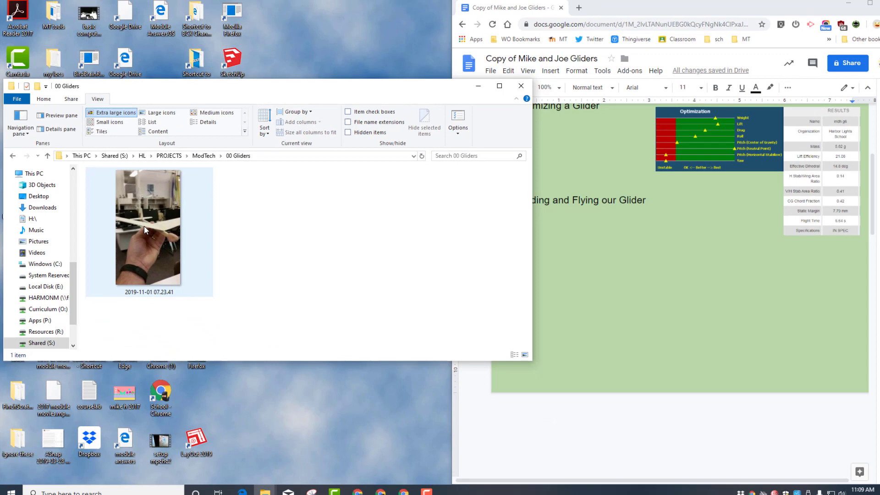
mouse_move(130, 225)
left_mouse_down()
mouse_move(706, 406)
mouse_move(598, 389)
left_mouse_up()
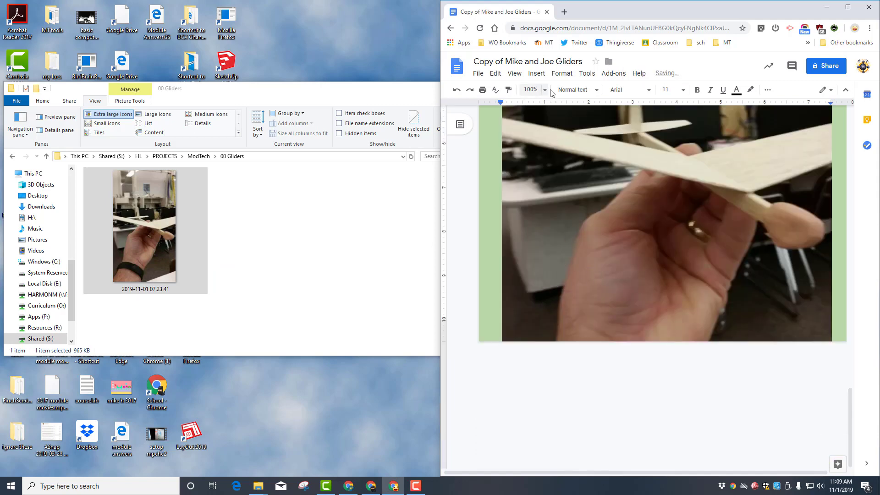
Step: Maximize Chrome and shrink the inserted glider photo by its corner
left_click(849, 11)
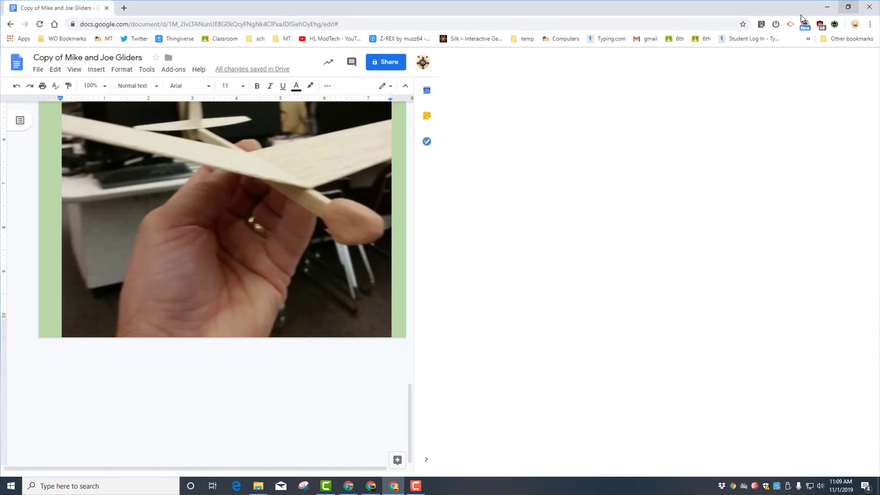
left_click(362, 189)
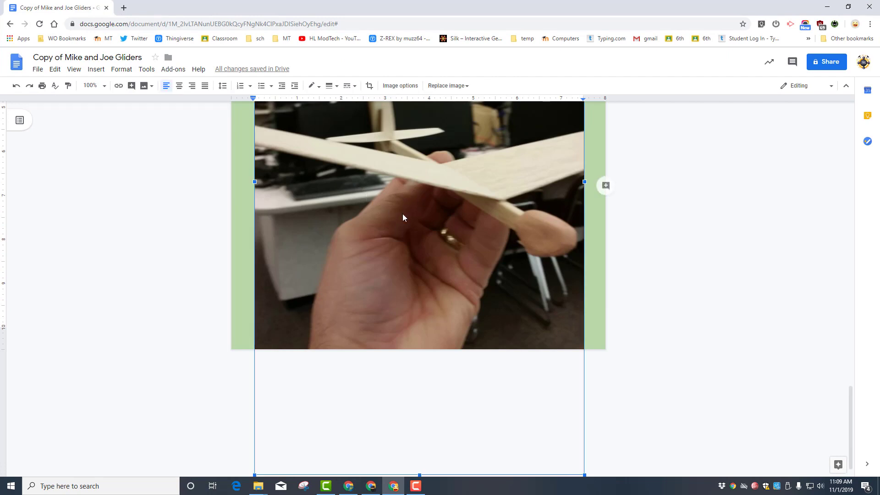
scroll(405, 208, "down", 1)
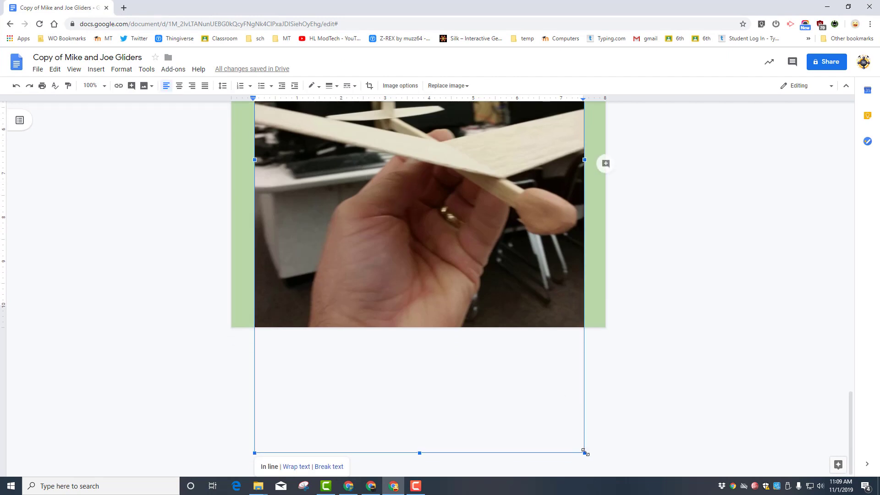
left_click_drag(584, 452, 389, 142)
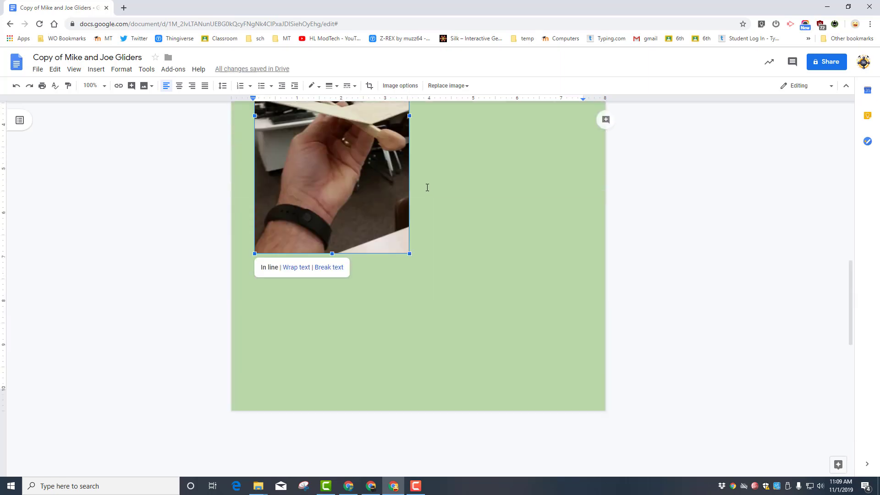
scroll(427, 188, "up", 3)
left_click_drag(408, 391, 348, 281)
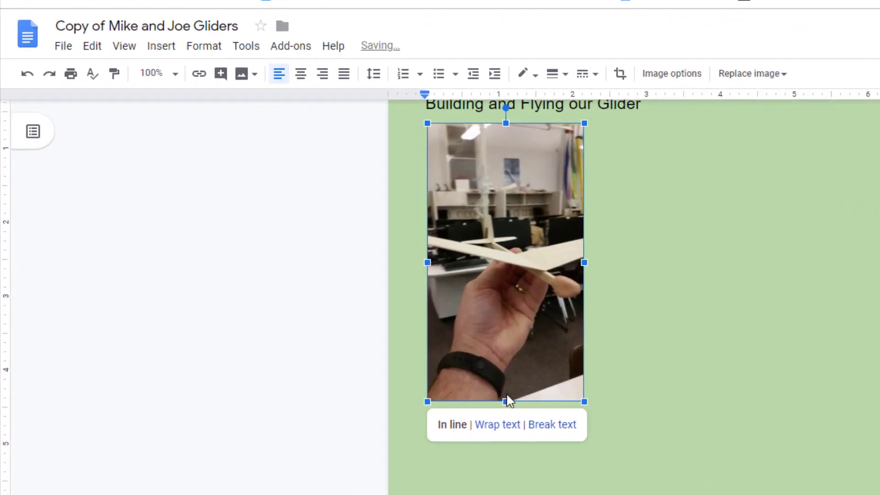
Step: Crop the glider photo to a landscape shot by trimming the bottom
left_click(620, 76)
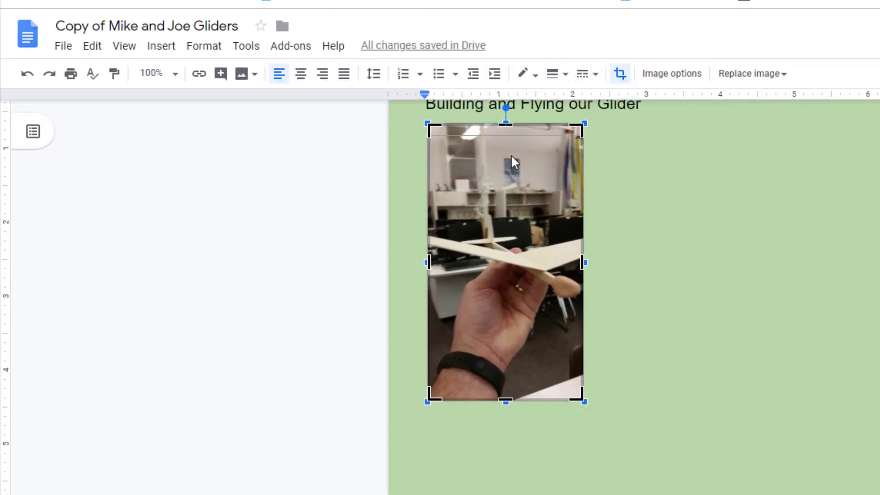
key("Return")
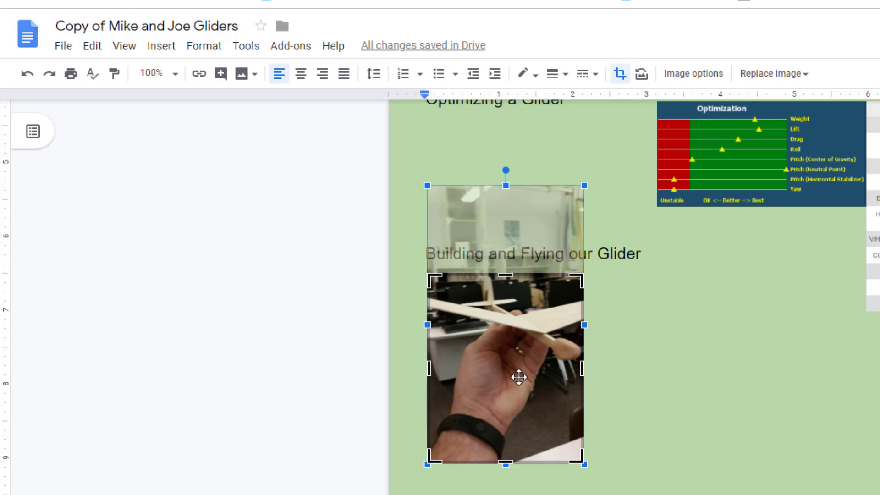
mouse_move(516, 373)
left_mouse_down()
mouse_move(518, 349)
mouse_move(507, 438)
left_mouse_up()
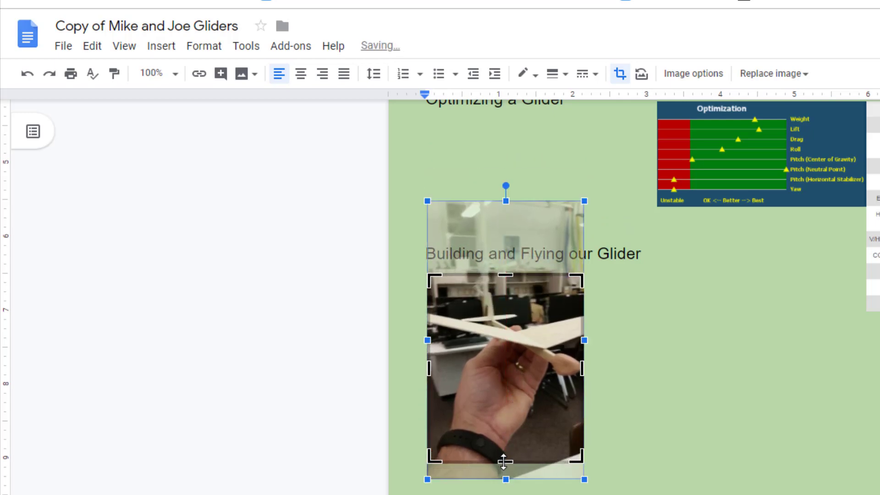
left_click_drag(510, 416, 506, 386)
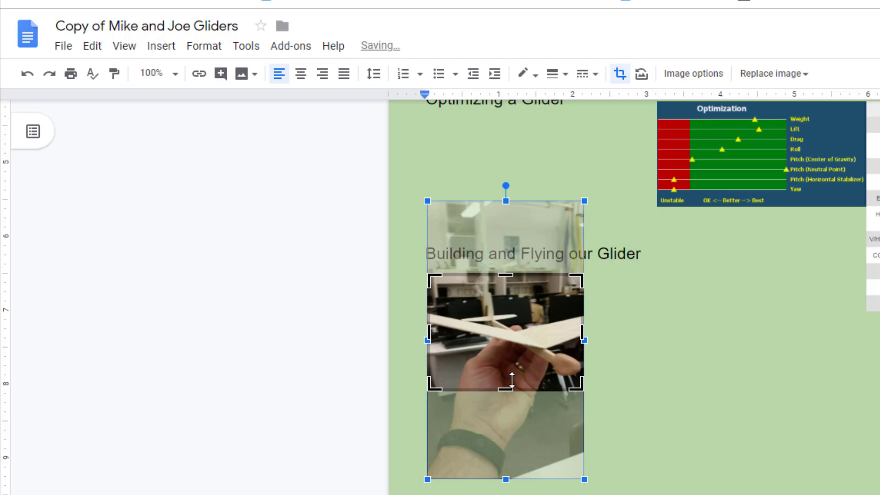
left_click(659, 372)
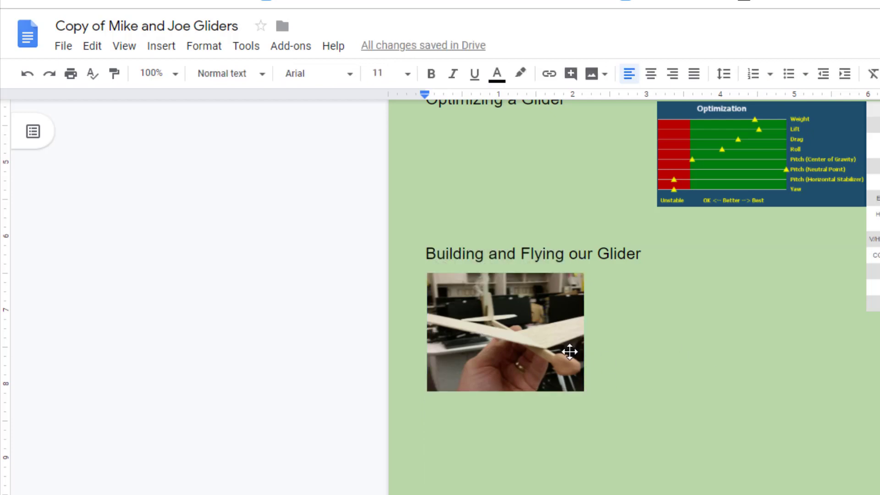
Step: Set the photo to Wrap text and move it to the right side of the page
left_click(519, 340)
left_click(504, 416)
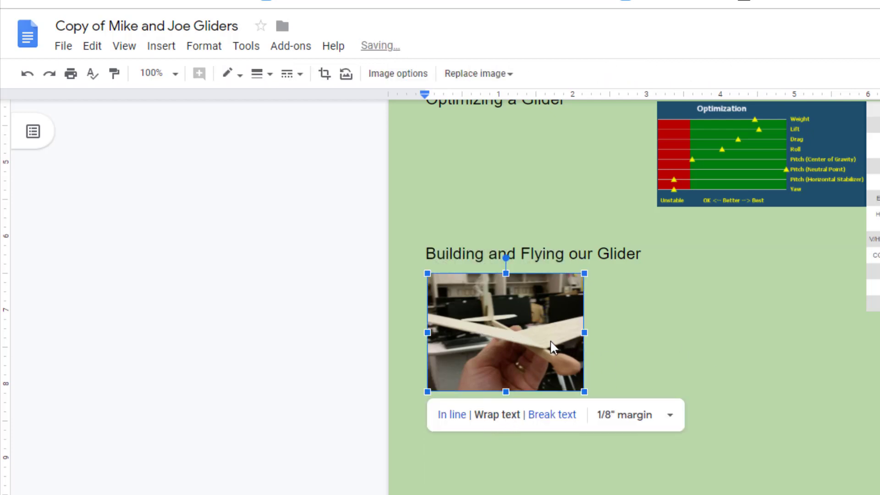
left_click(648, 332)
mouse_move(275, 257)
left_mouse_down()
mouse_move(503, 301)
mouse_move(451, 344)
left_mouse_up()
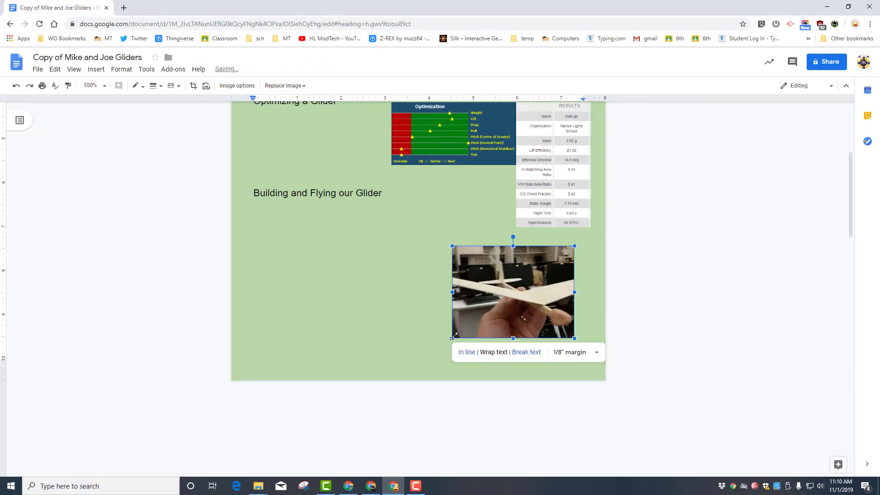
left_click(296, 259)
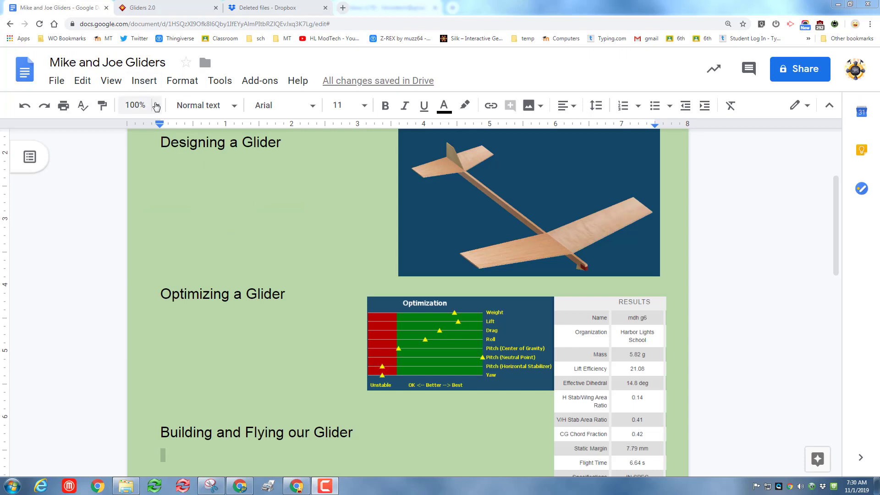
Step: Zoom the document to 75%, then 50%, and reset browser zoom with Ctrl+0
left_click(156, 106)
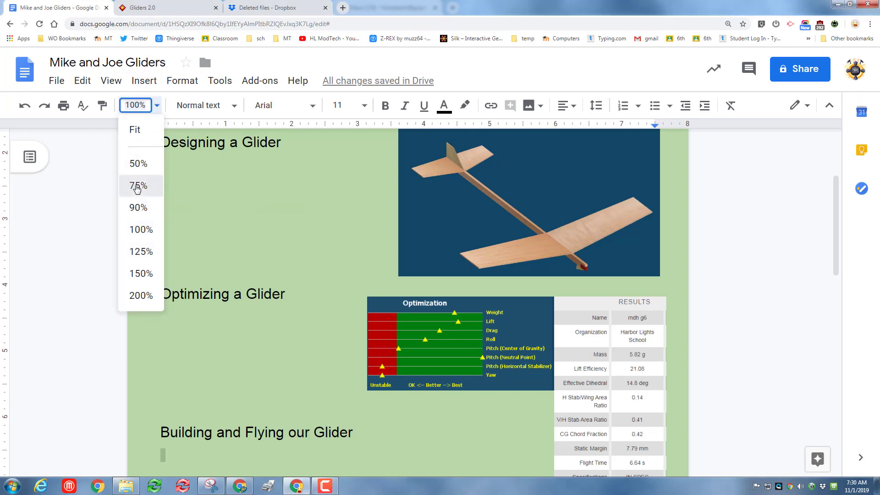
left_click(138, 186)
left_click(134, 105)
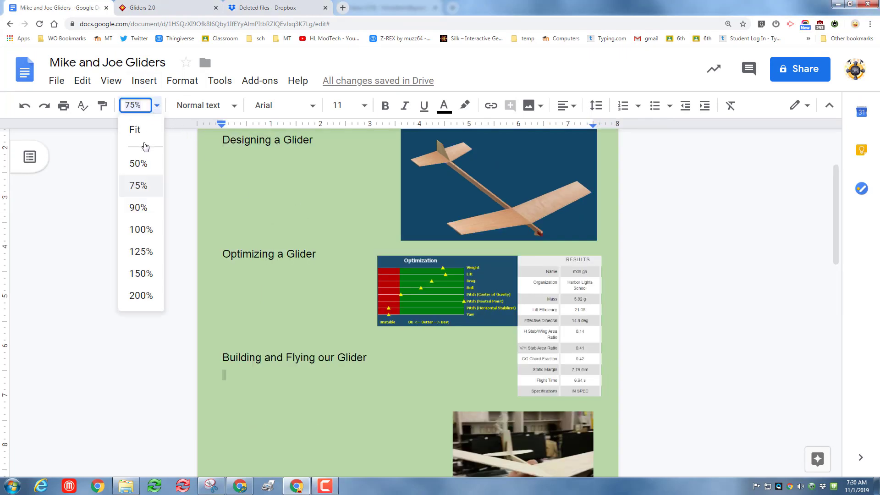
left_click(141, 166)
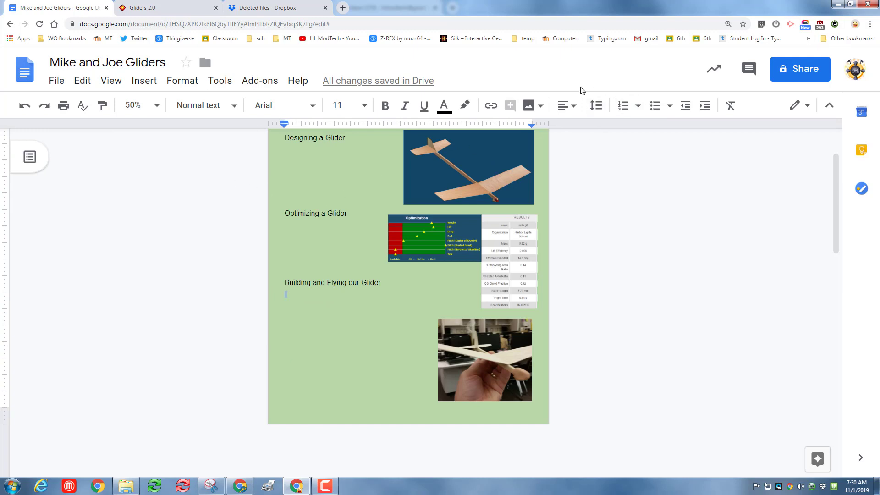
key("ctrl+0")
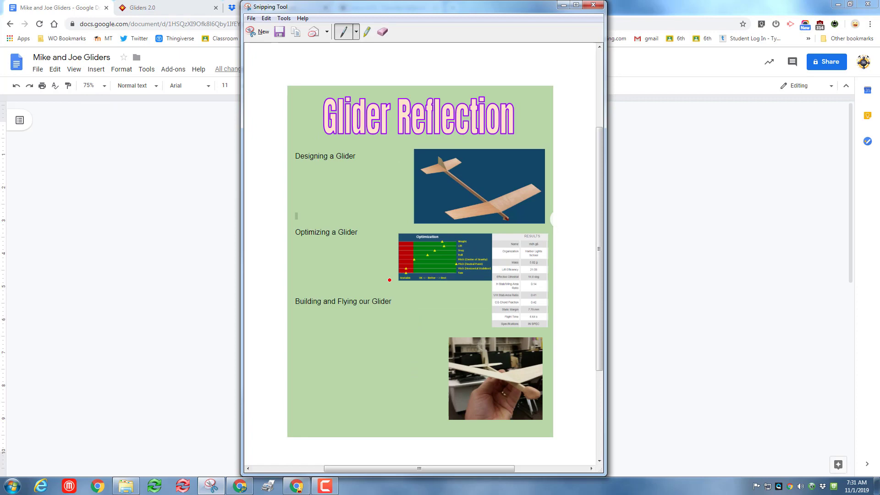
Step: Save the brochure screenshot to Downloads as glCapture.PNG by prefixing 'gl' to the name
left_click(279, 32)
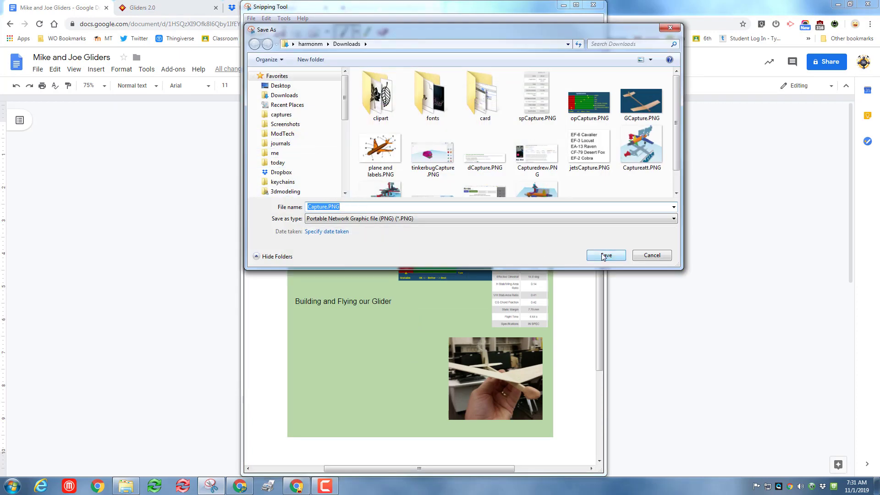
left_click(308, 207)
type("gl")
left_click(606, 256)
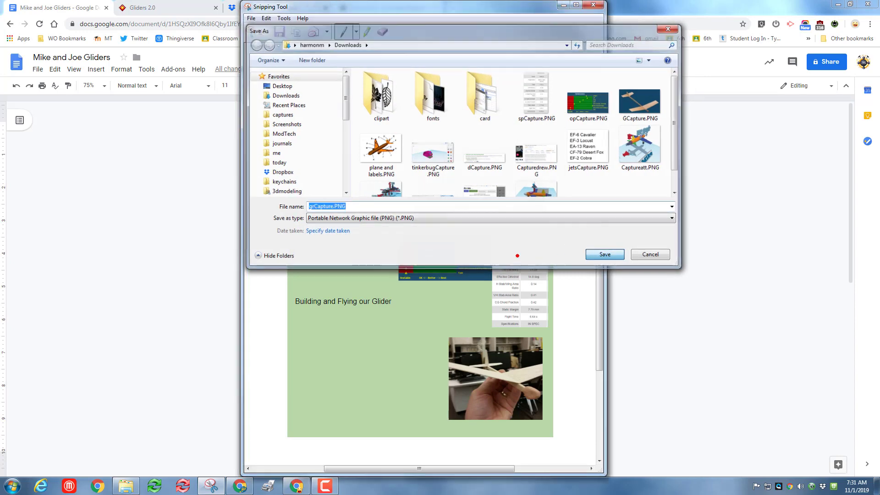